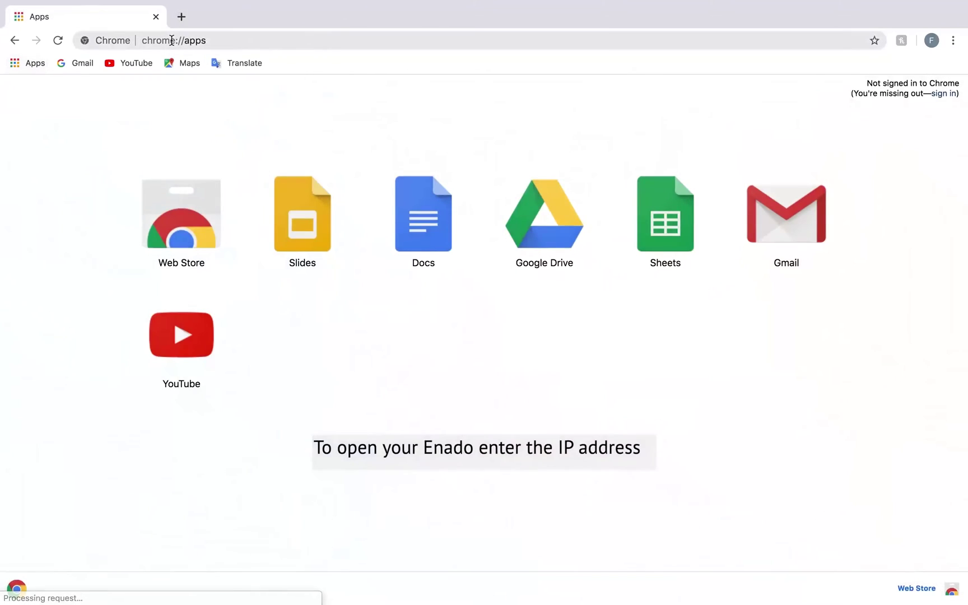
{"action": "left_click", "coordinate": [154, 41]}
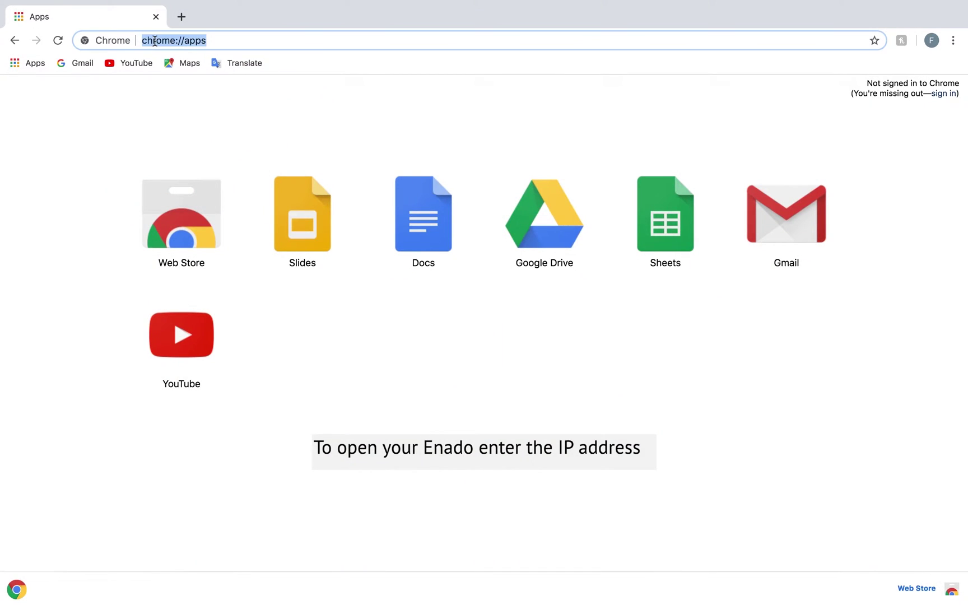
{"action": "type", "text": "http://10.10.25.69/"}
{"action": "key", "text": "Return"}
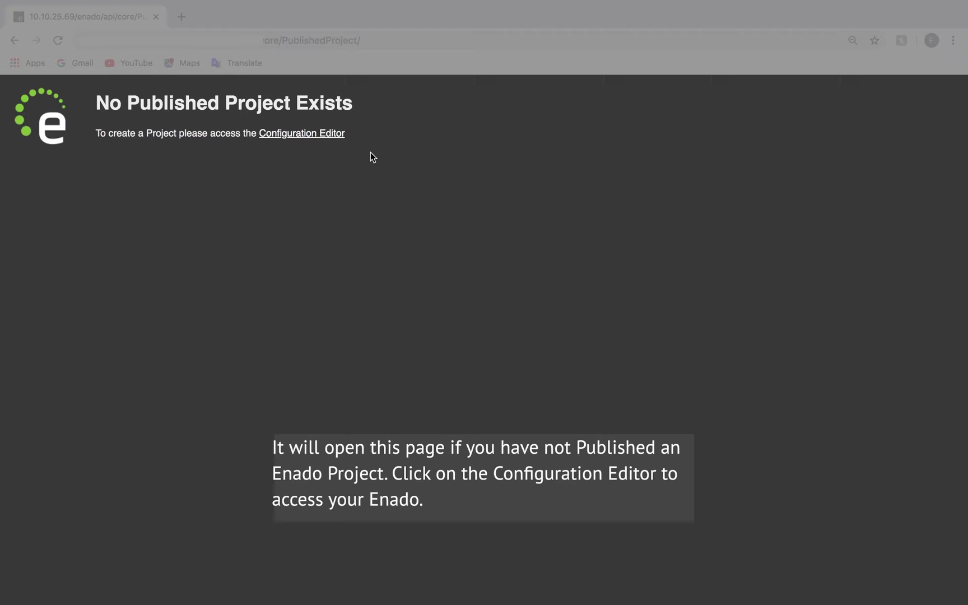
{"action": "left_click", "coordinate": [336, 139]}
Open the Online Project Templates library for the Enado.
{"action": "left_click", "coordinate": [164, 84]}
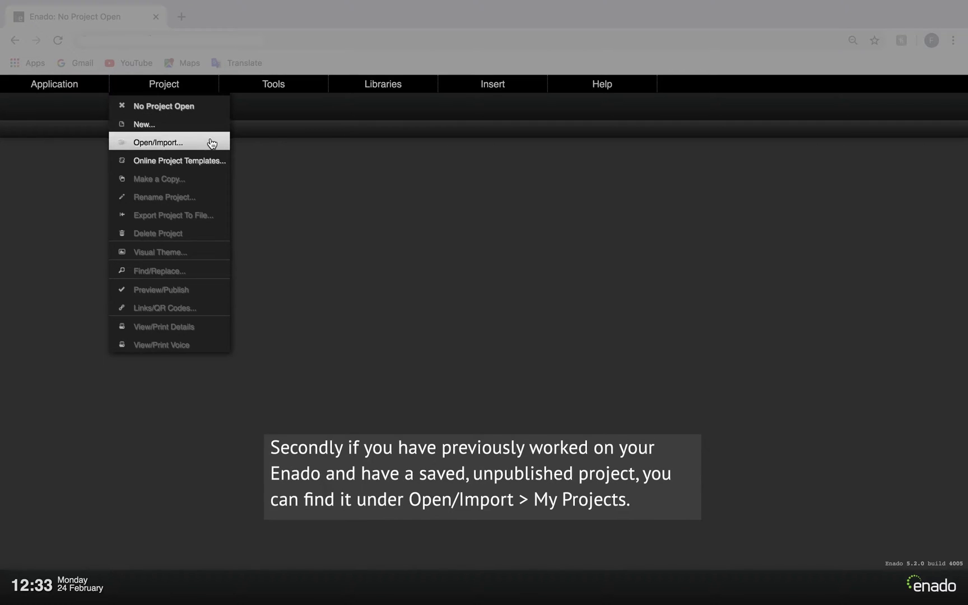
{"action": "mouse_move", "coordinate": [209, 143]}
{"action": "mouse_move", "coordinate": [261, 144]}
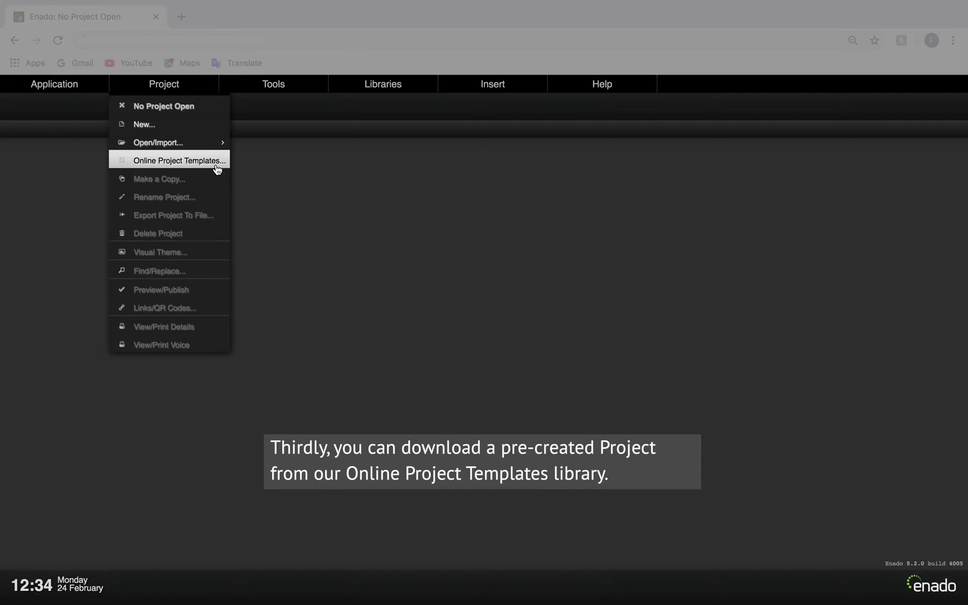
{"action": "left_click", "coordinate": [217, 168]}
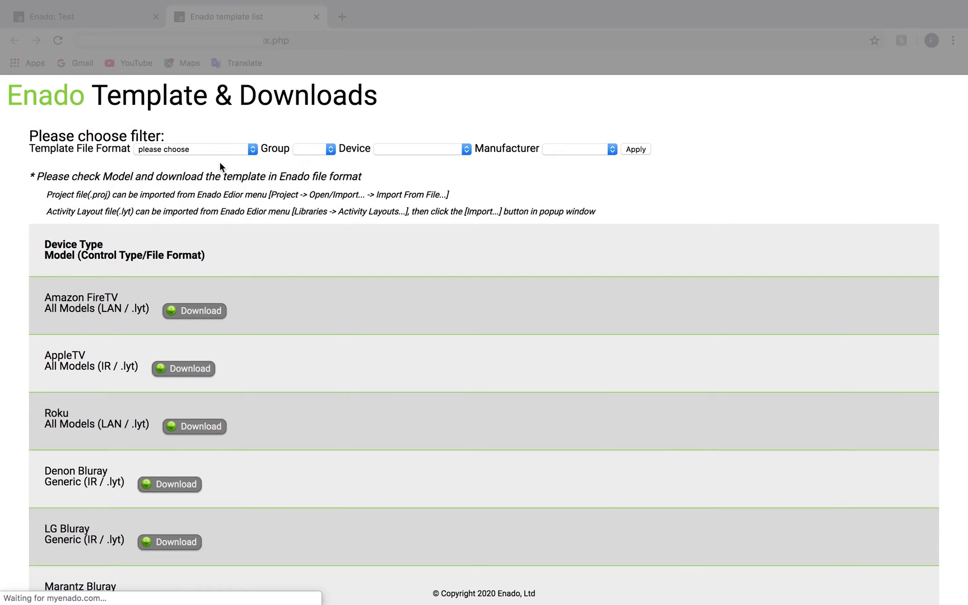
Filter the template list to Project template (.proj) and download the HDAnywhere MHUB PRO 2.0(4x4) template.
{"action": "left_click", "coordinate": [243, 152]}
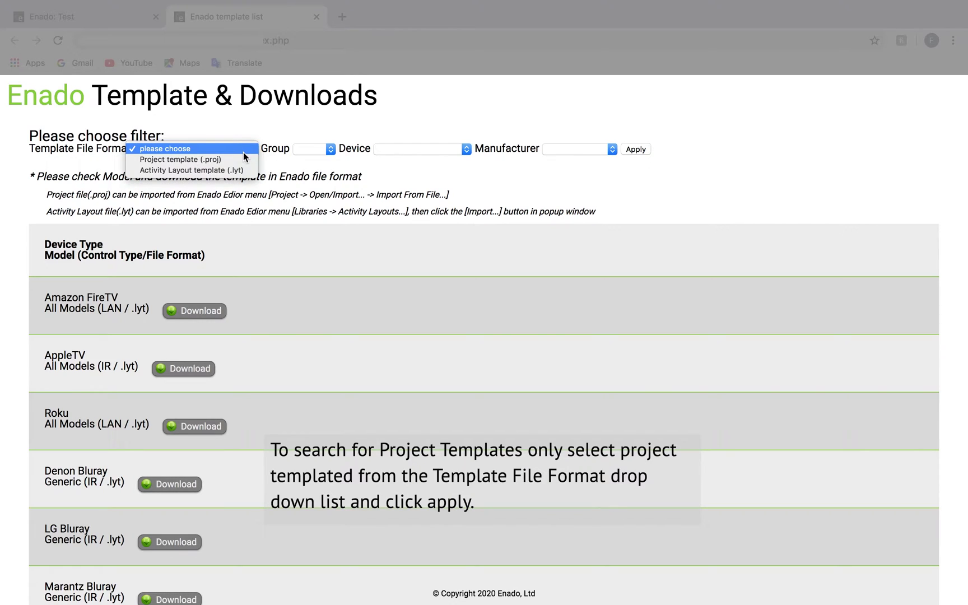
{"action": "left_click", "coordinate": [239, 162]}
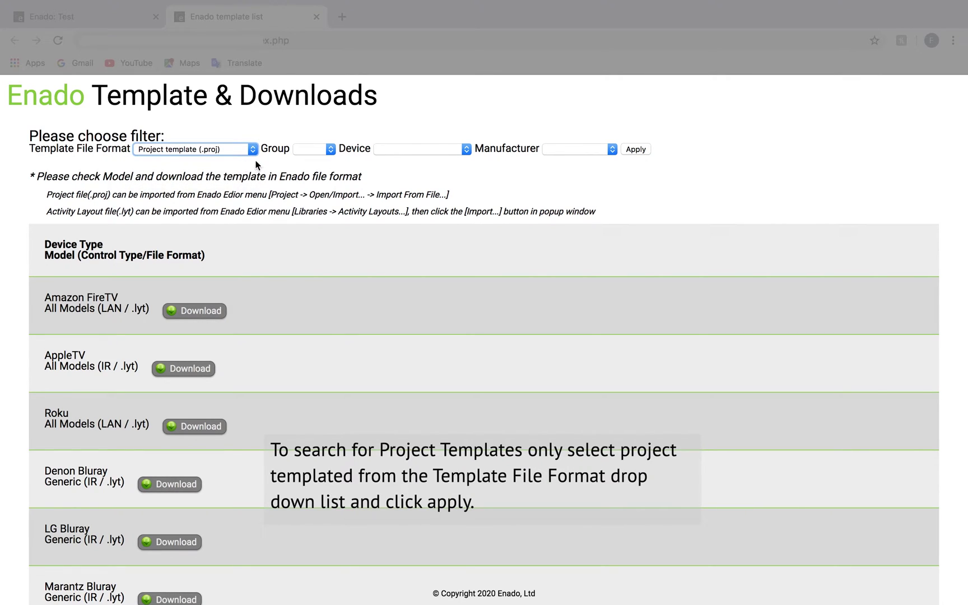
{"action": "left_click", "coordinate": [642, 151]}
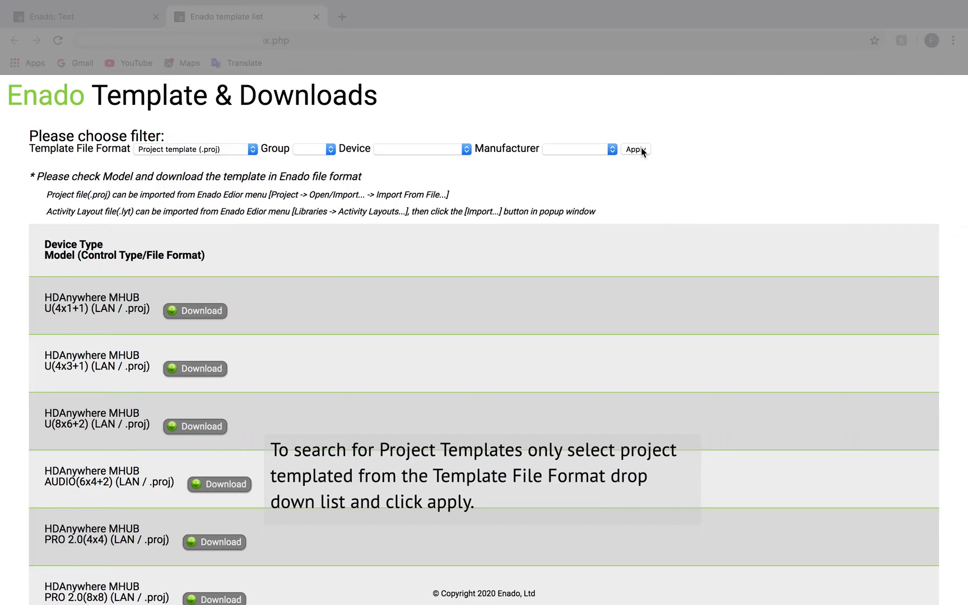
{"action": "scroll", "coordinate": [644, 154], "scroll_direction": "down", "scroll_amount": 2}
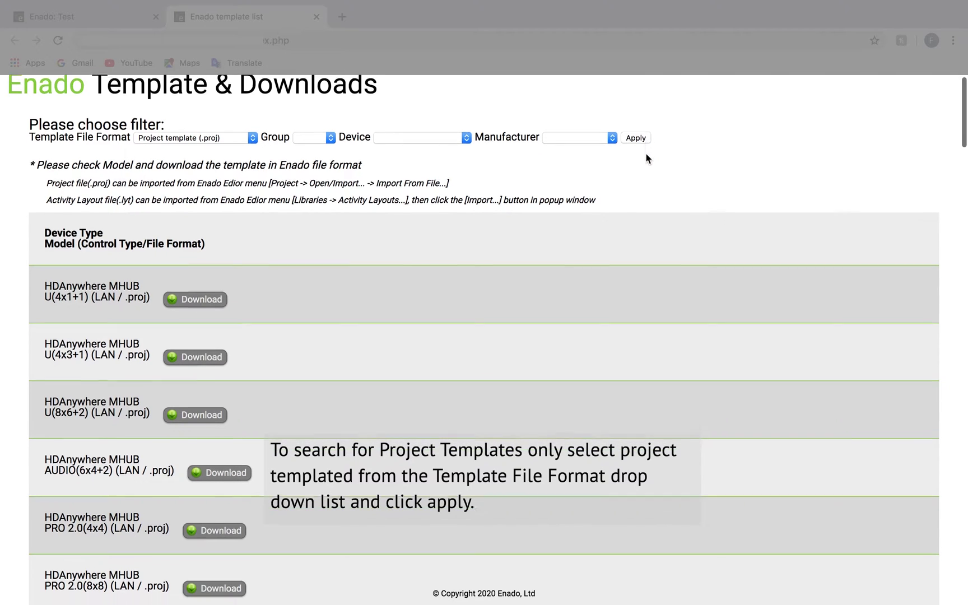
{"action": "scroll", "coordinate": [645, 155], "scroll_direction": "up", "scroll_amount": 2}
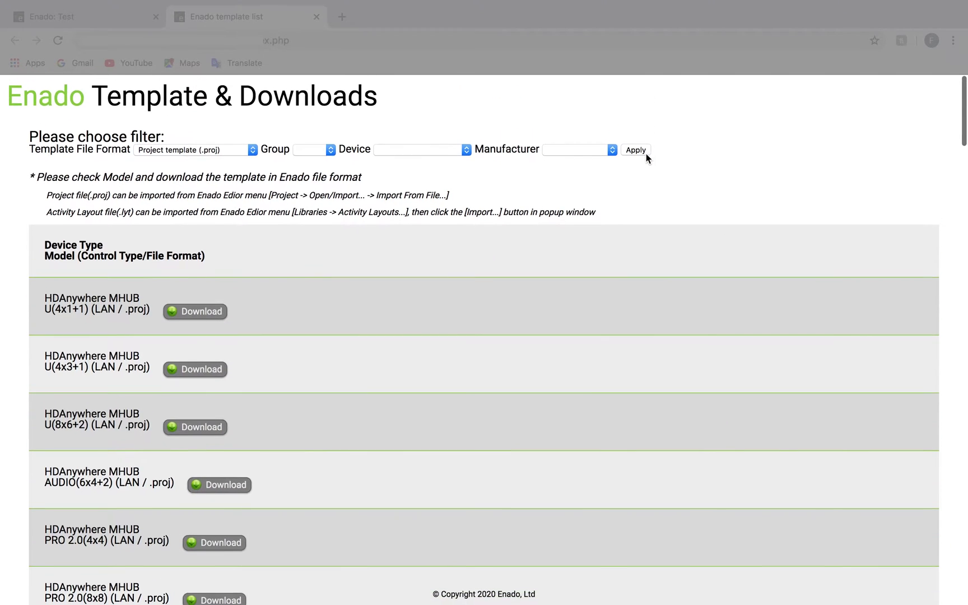
{"action": "scroll", "coordinate": [592, 288], "scroll_direction": "down", "scroll_amount": 1}
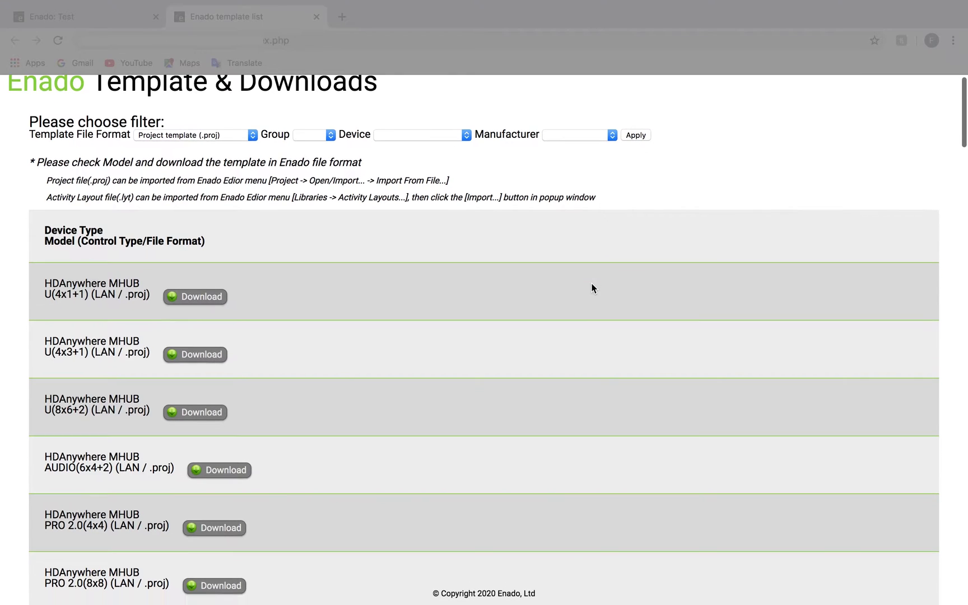
{"action": "left_click", "coordinate": [223, 530]}
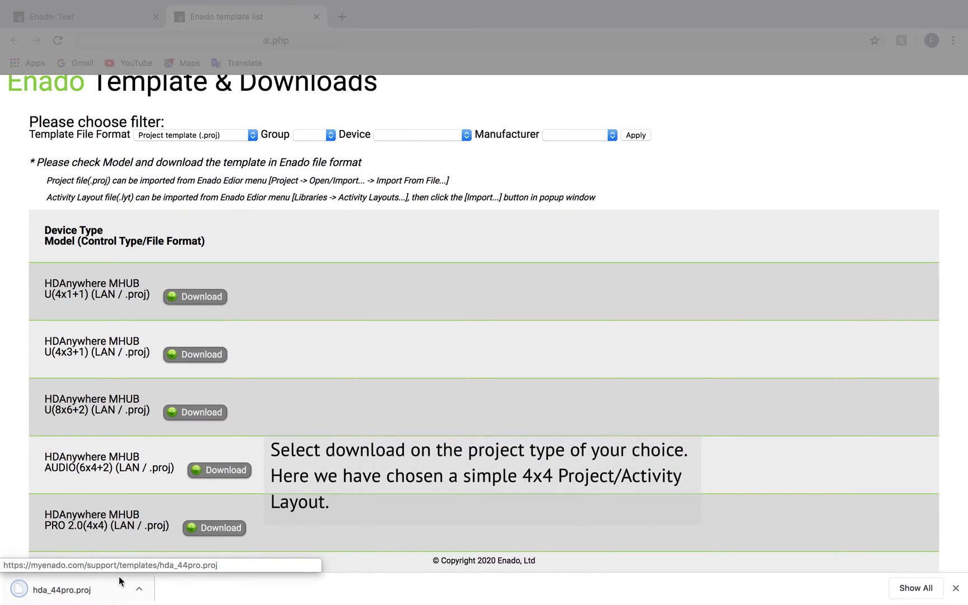
Return to the Enado editor and import the downloaded project file hda_44pro.proj.
{"action": "left_click", "coordinate": [110, 18]}
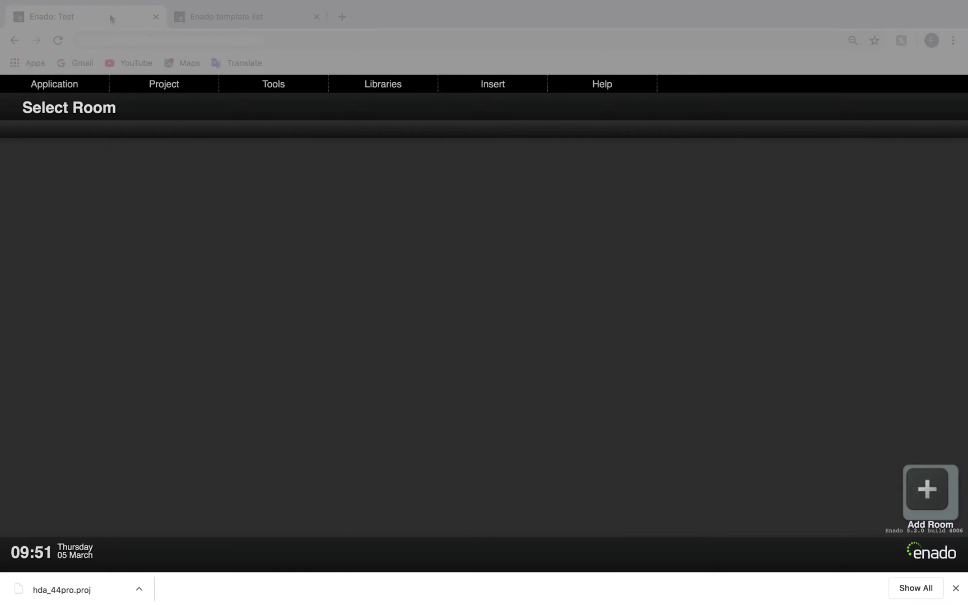
{"action": "left_click", "coordinate": [165, 87]}
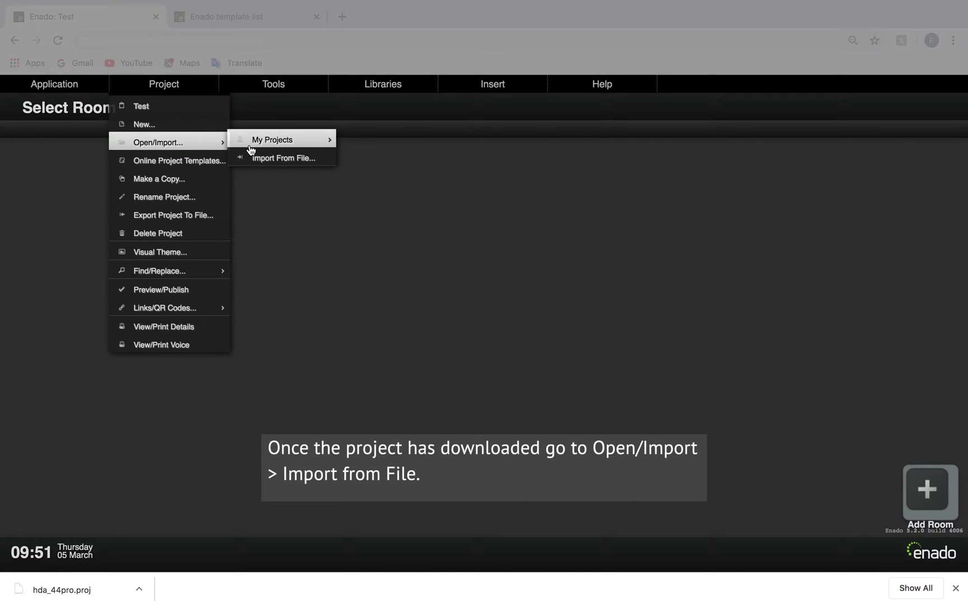
{"action": "left_click", "coordinate": [283, 158]}
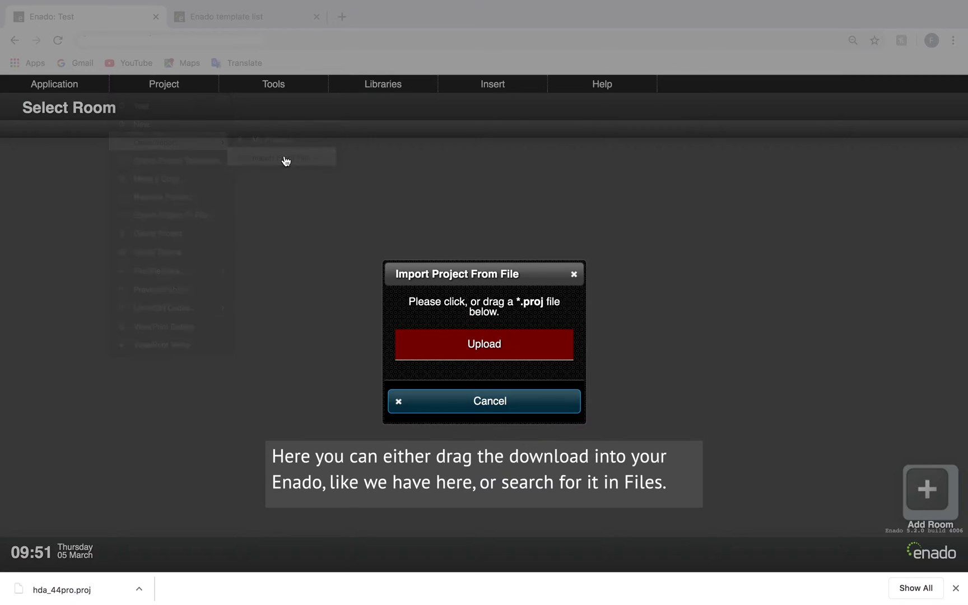
{"action": "left_click_drag", "start_coordinate": [88, 587], "coordinate": [478, 338]}
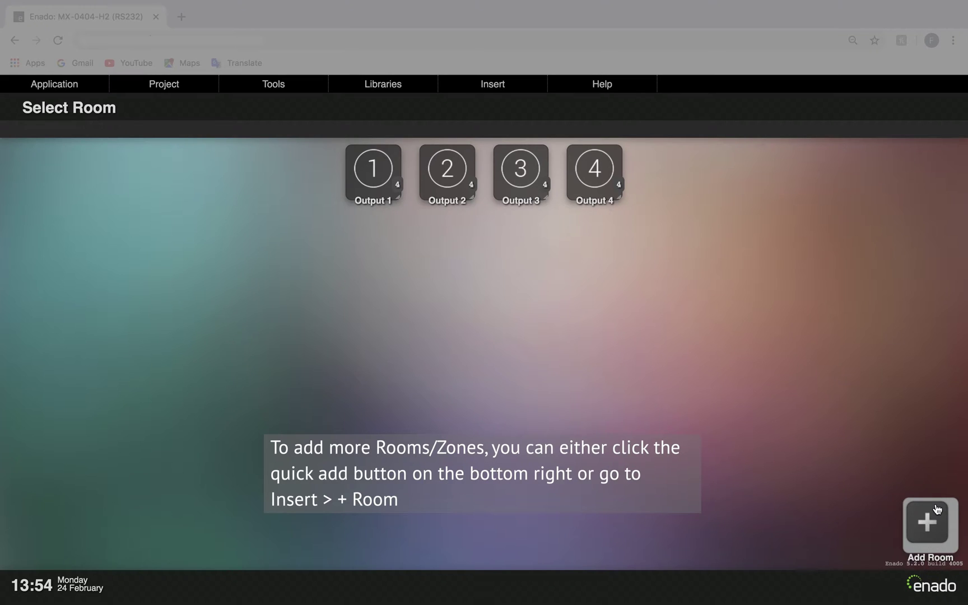
Insert a new room into the project and add an activity link inside that room.
{"action": "left_click", "coordinate": [512, 85]}
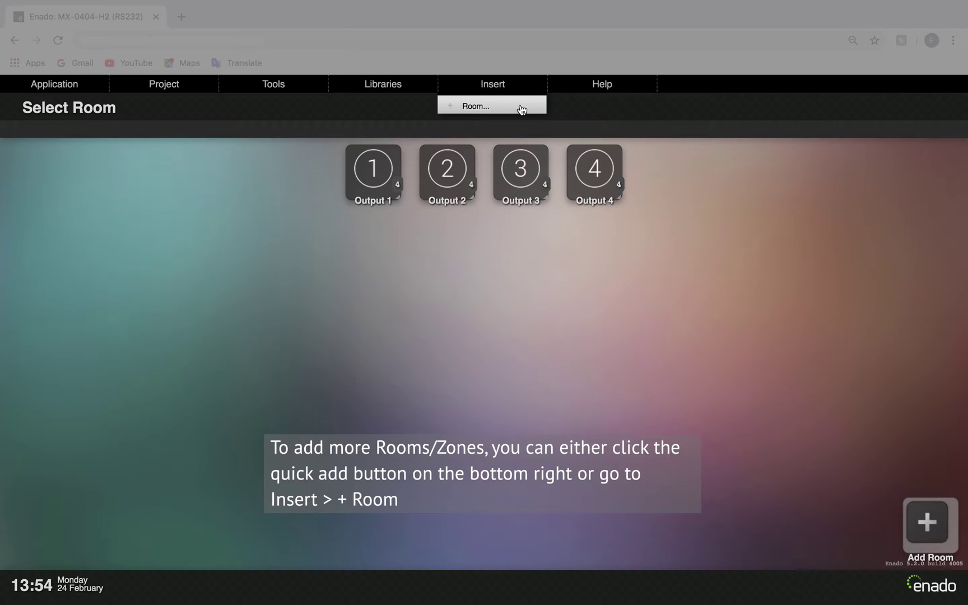
{"action": "left_click", "coordinate": [521, 109]}
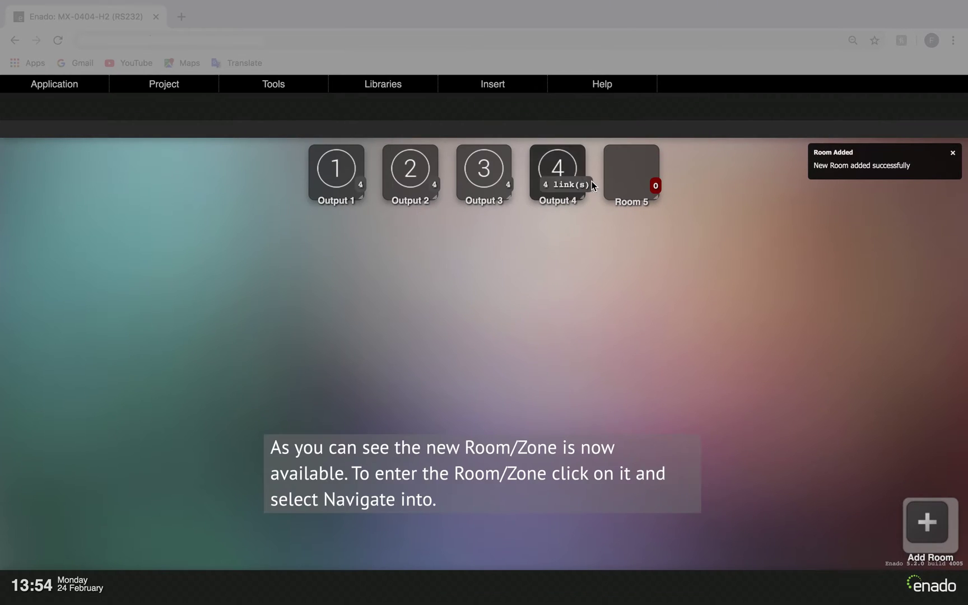
{"action": "left_click", "coordinate": [637, 179]}
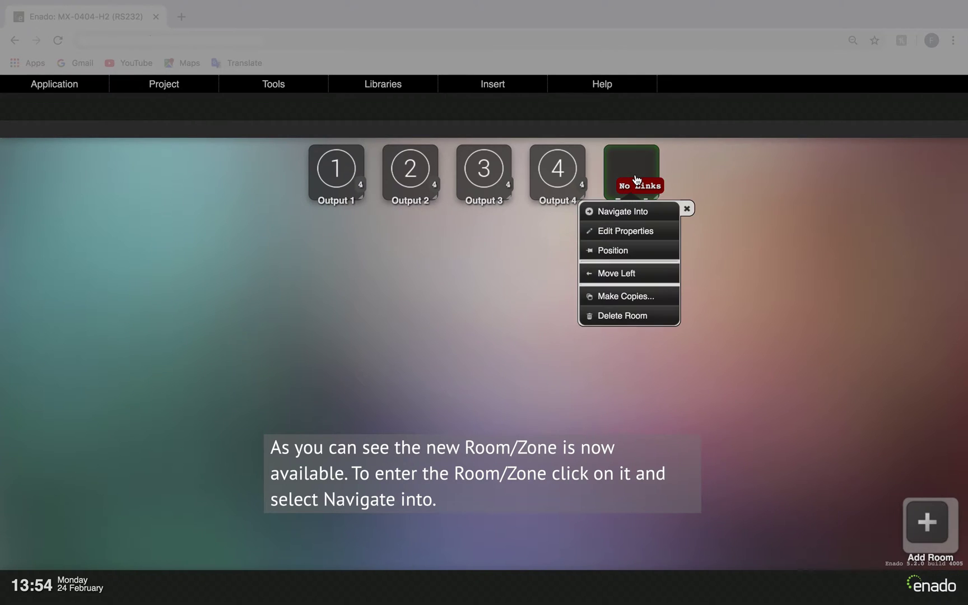
{"action": "left_click", "coordinate": [663, 218]}
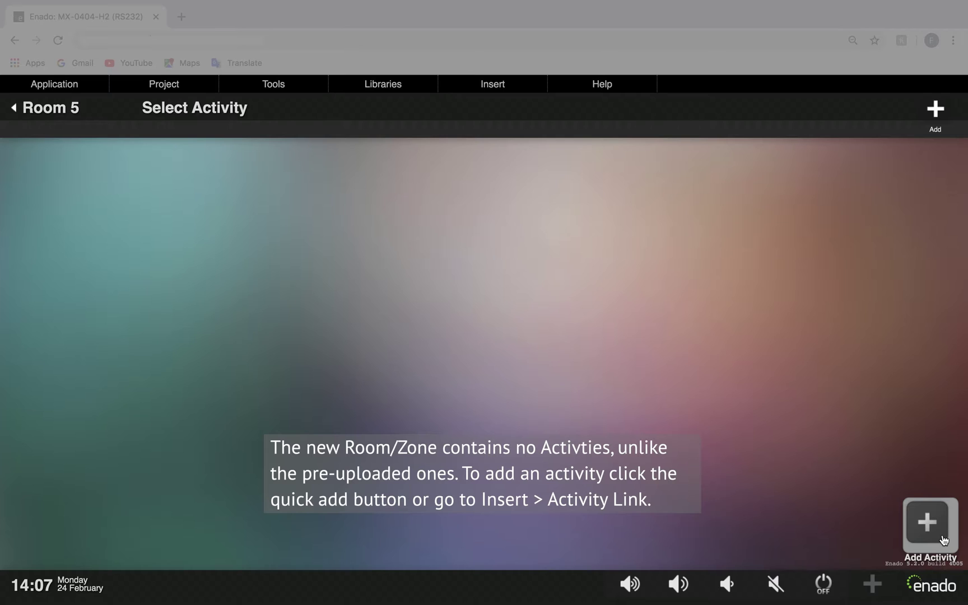
{"action": "left_click", "coordinate": [493, 91]}
{"action": "left_click", "coordinate": [486, 106]}
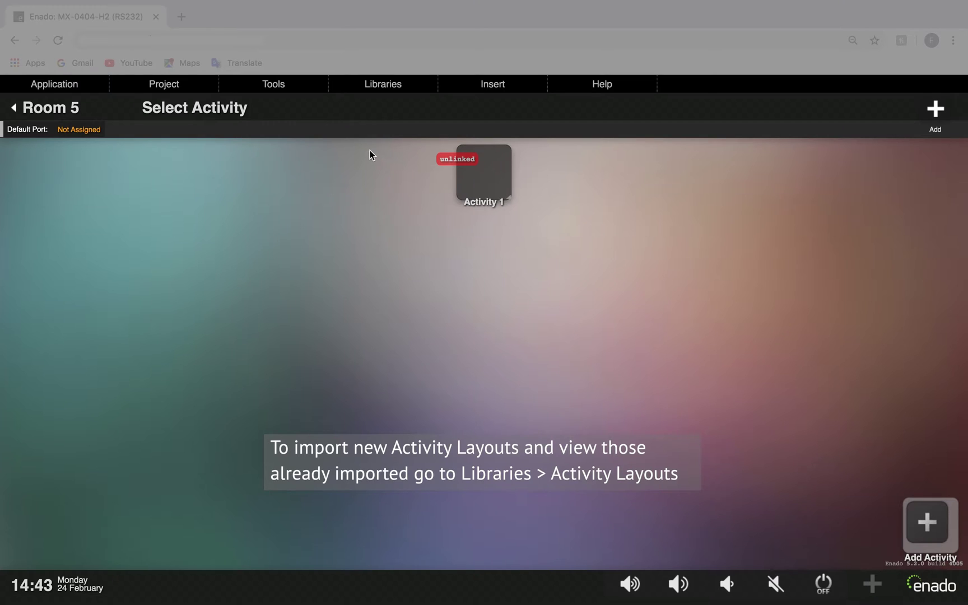
Open the Activity Layout Library Manager and go from it to the online library.
{"action": "left_click", "coordinate": [381, 85]}
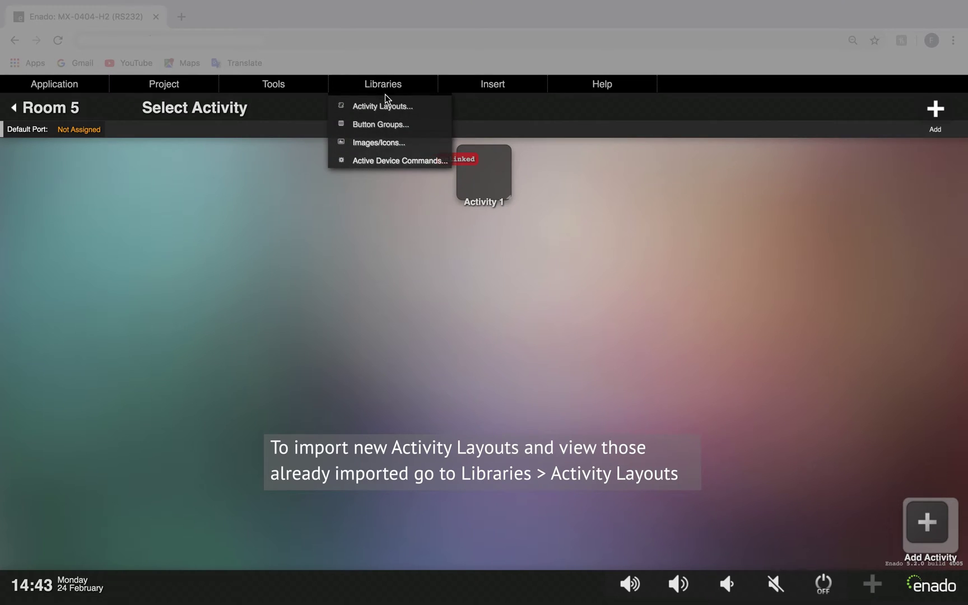
{"action": "left_click", "coordinate": [423, 114]}
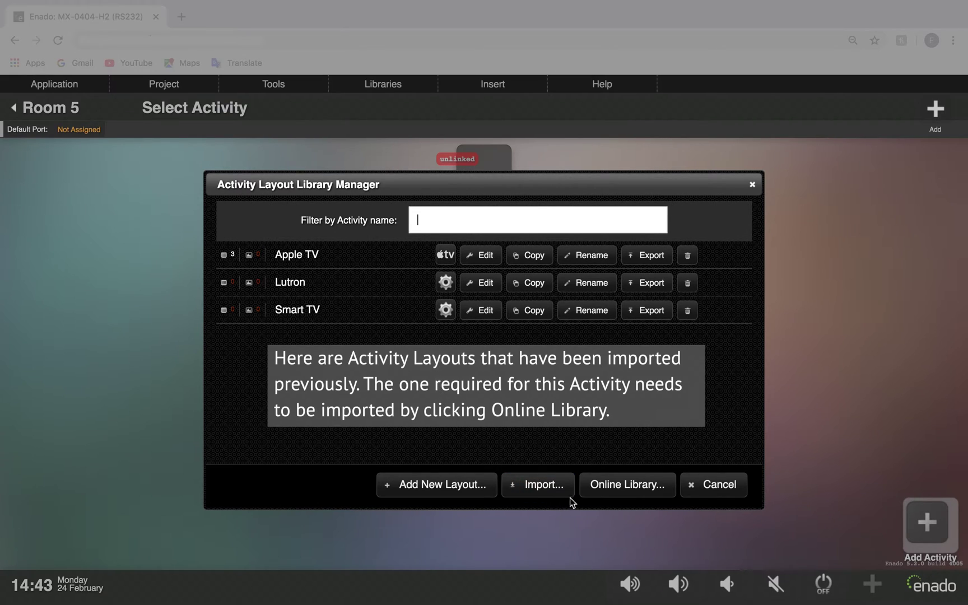
{"action": "left_click", "coordinate": [661, 497]}
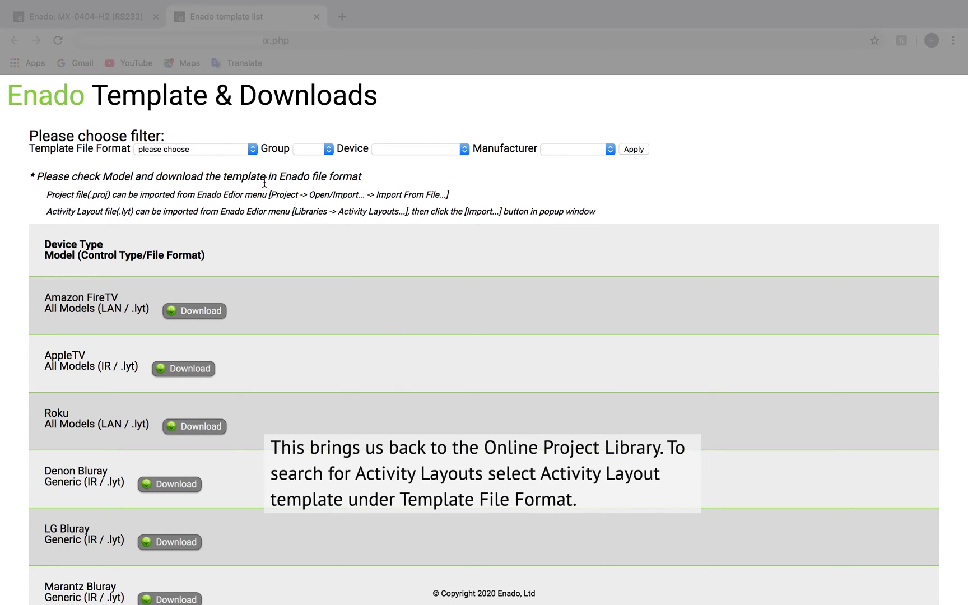
Filter the templates to Activity Layout template (.lyt) from manufacturer Sony and download the Sony Bluray 4K (IR) layout.
{"action": "left_click", "coordinate": [242, 154]}
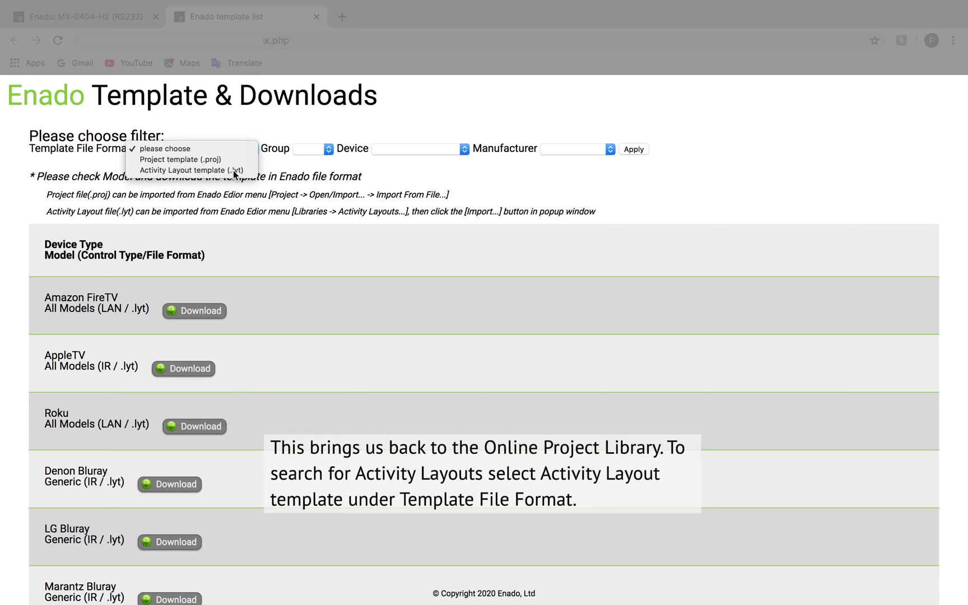
{"action": "left_click", "coordinate": [233, 171]}
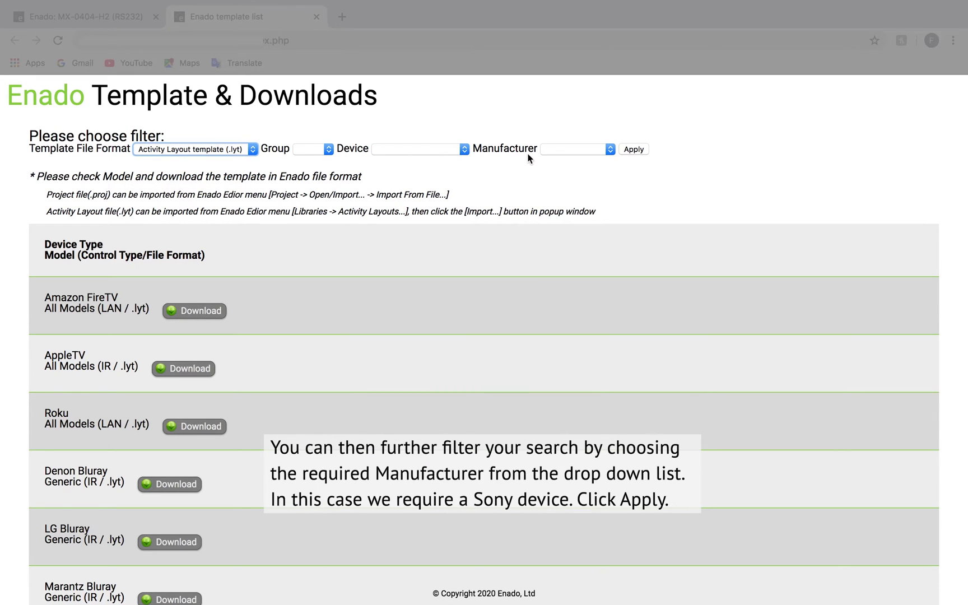
{"action": "left_click", "coordinate": [555, 148]}
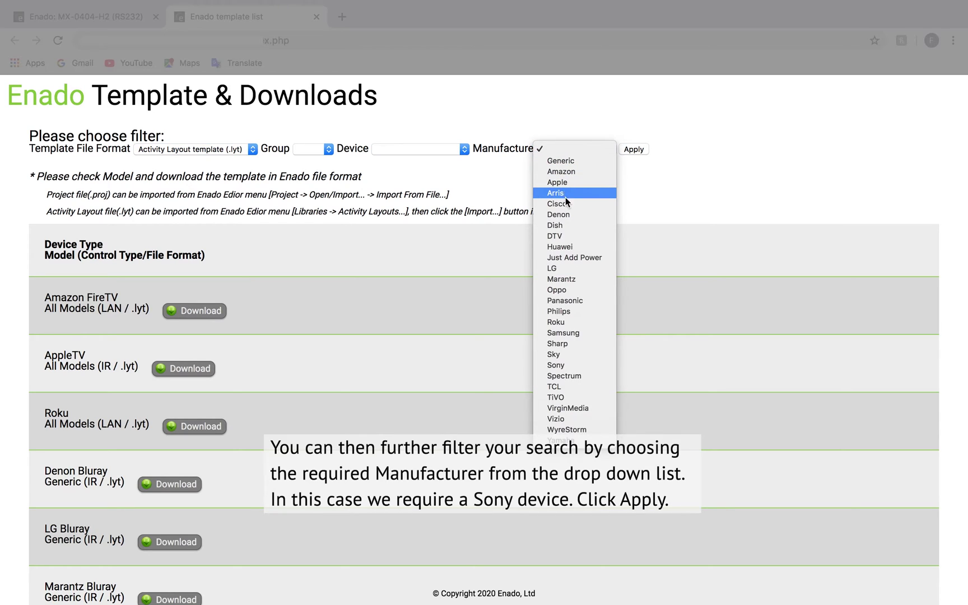
{"action": "left_click", "coordinate": [603, 366]}
{"action": "left_click", "coordinate": [631, 149]}
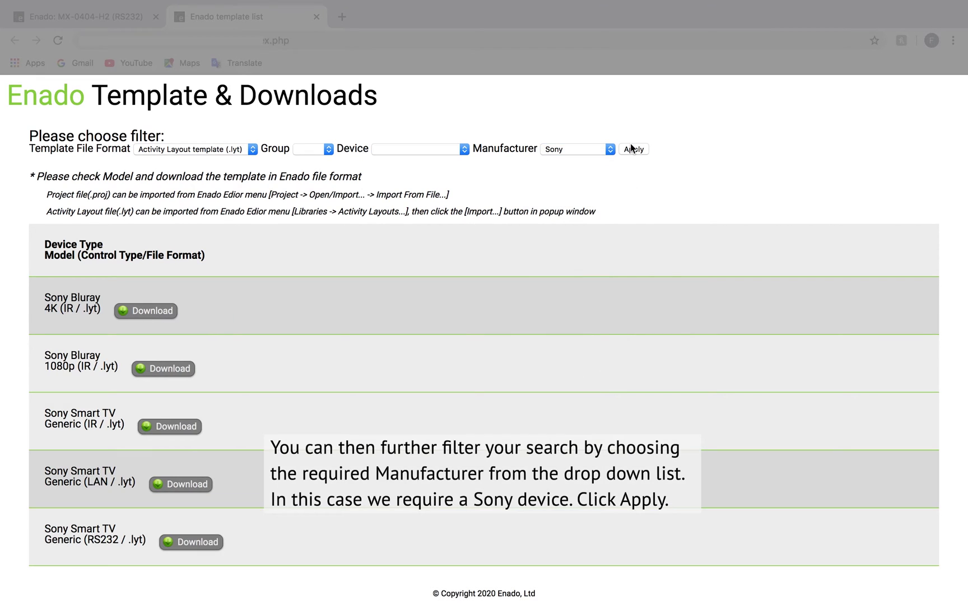
{"action": "left_click", "coordinate": [169, 311]}
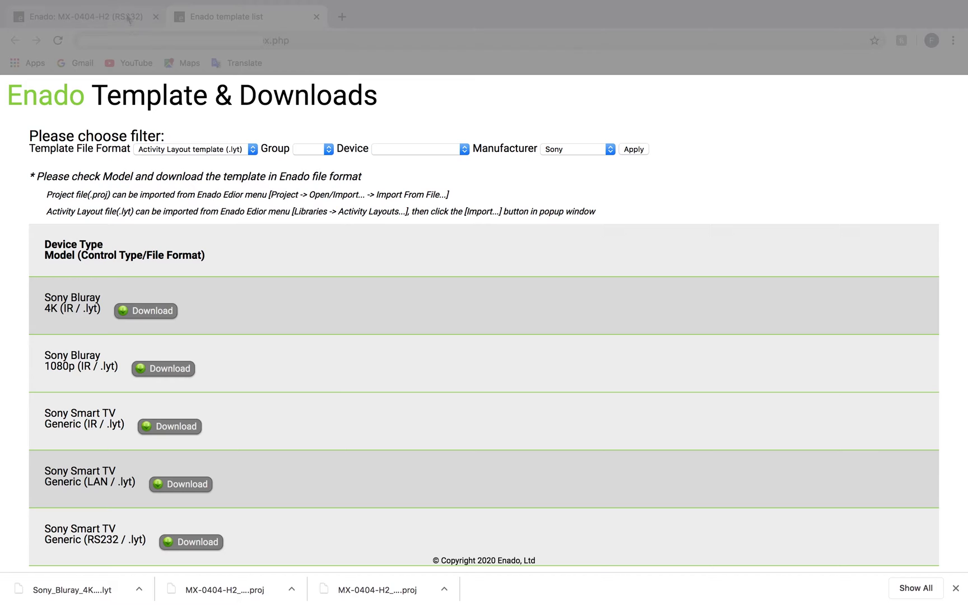
Import the downloaded Sony Bluray 4K .lyt file into the Activity Layout Library Manager and close the manager.
{"action": "left_click", "coordinate": [135, 17]}
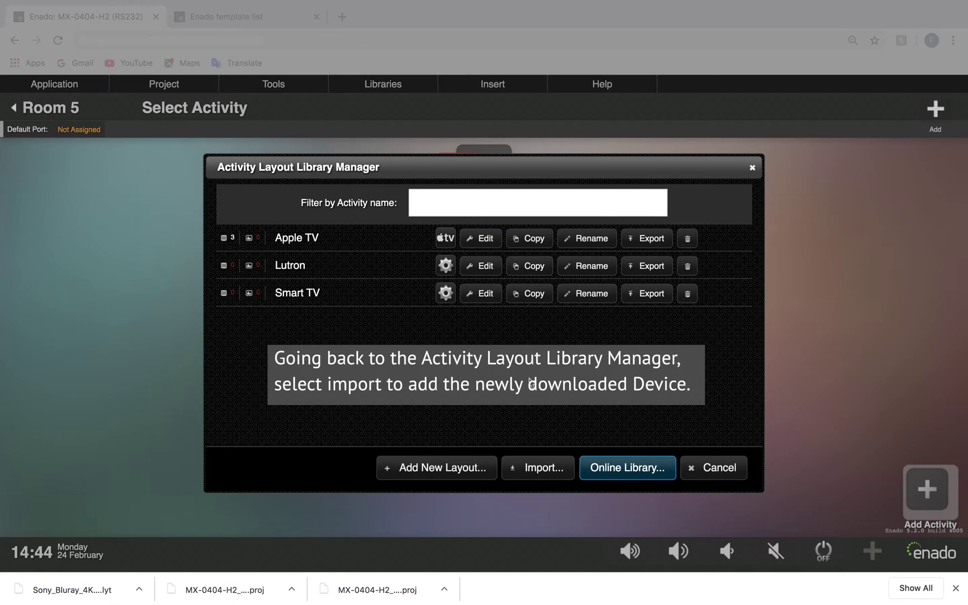
{"action": "left_click", "coordinate": [538, 474]}
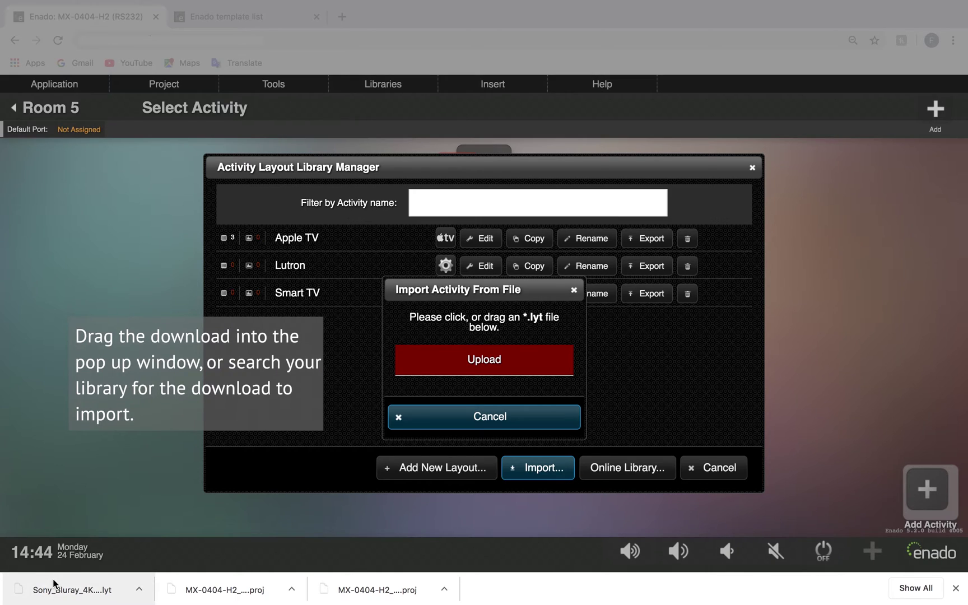
{"action": "left_click_drag", "start_coordinate": [53, 578], "coordinate": [483, 387]}
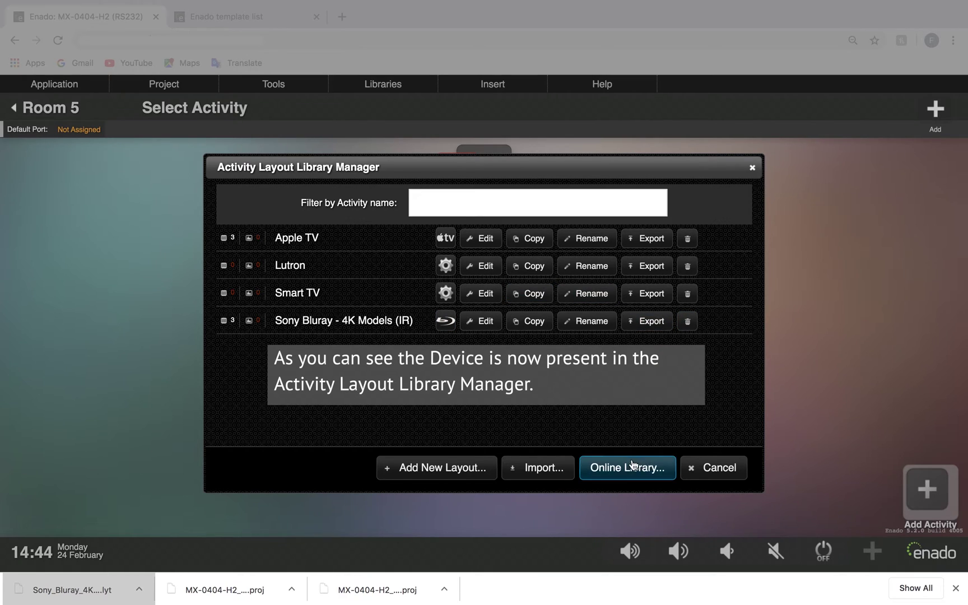
{"action": "left_click", "coordinate": [695, 468]}
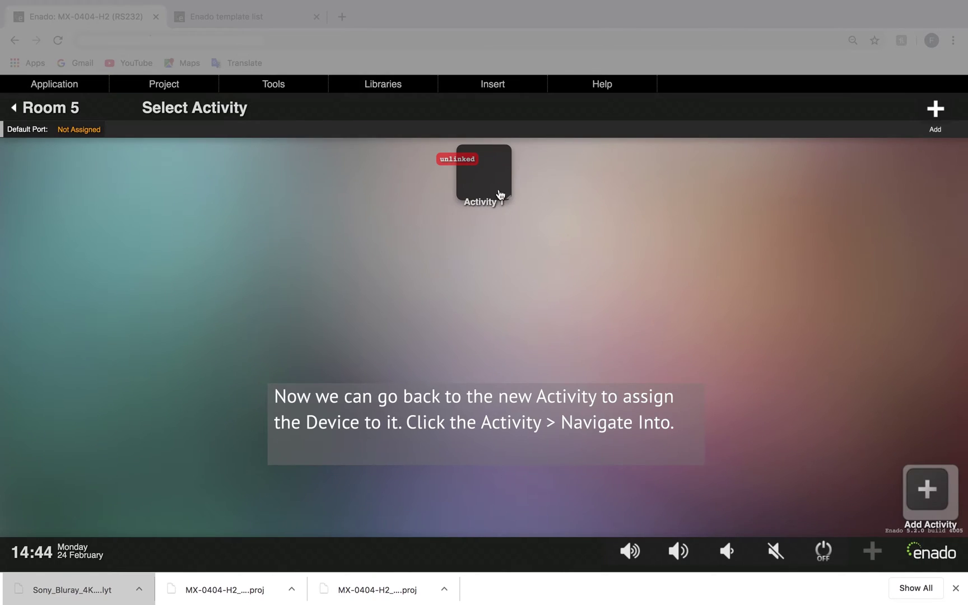
Define the navigation relationship of Activity 1 in Room 5 with the Sony Bluray - 4K Models (IR) activity layout.
{"action": "left_click", "coordinate": [496, 196]}
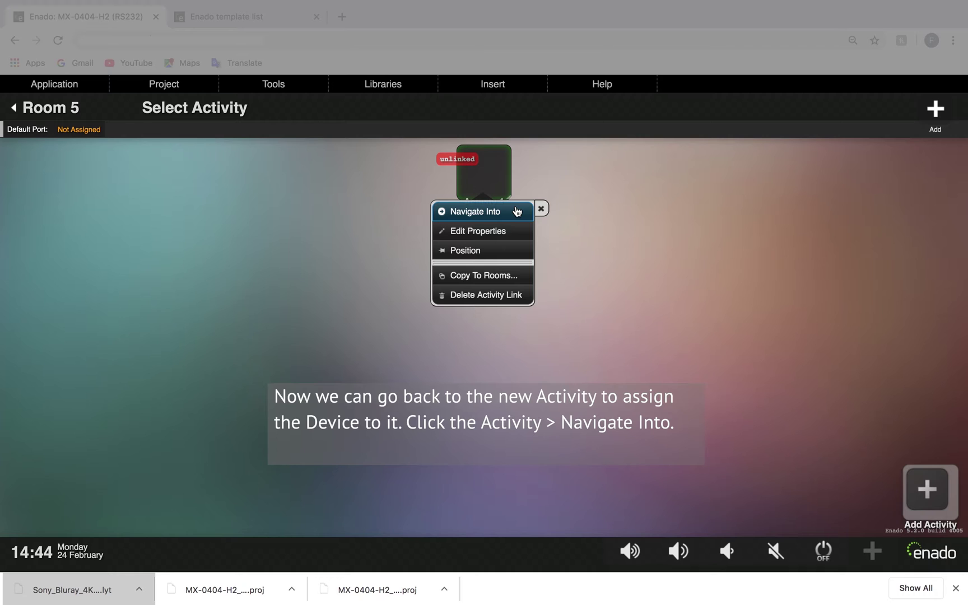
{"action": "left_click", "coordinate": [516, 211]}
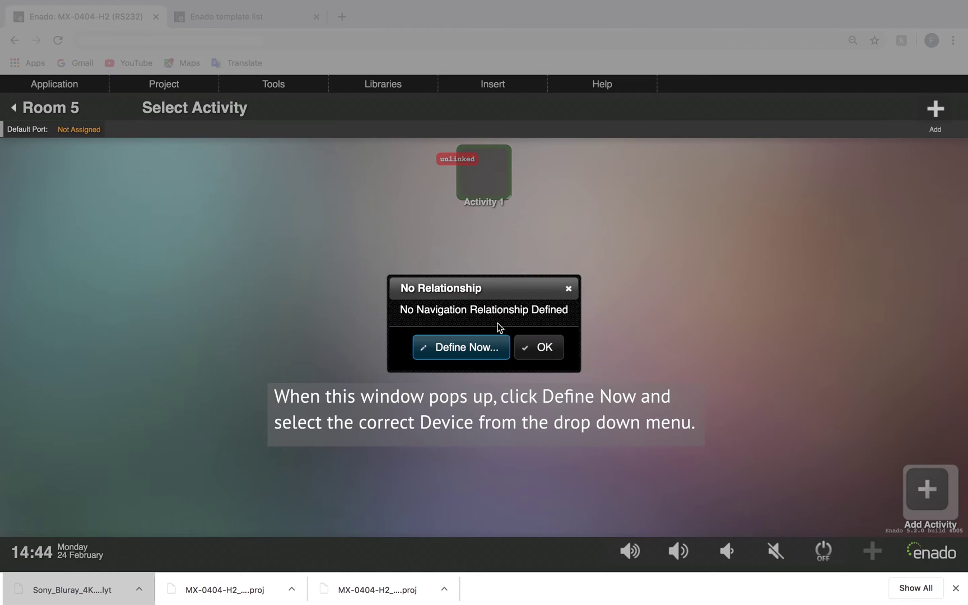
{"action": "left_click", "coordinate": [501, 357]}
{"action": "left_click", "coordinate": [522, 313]}
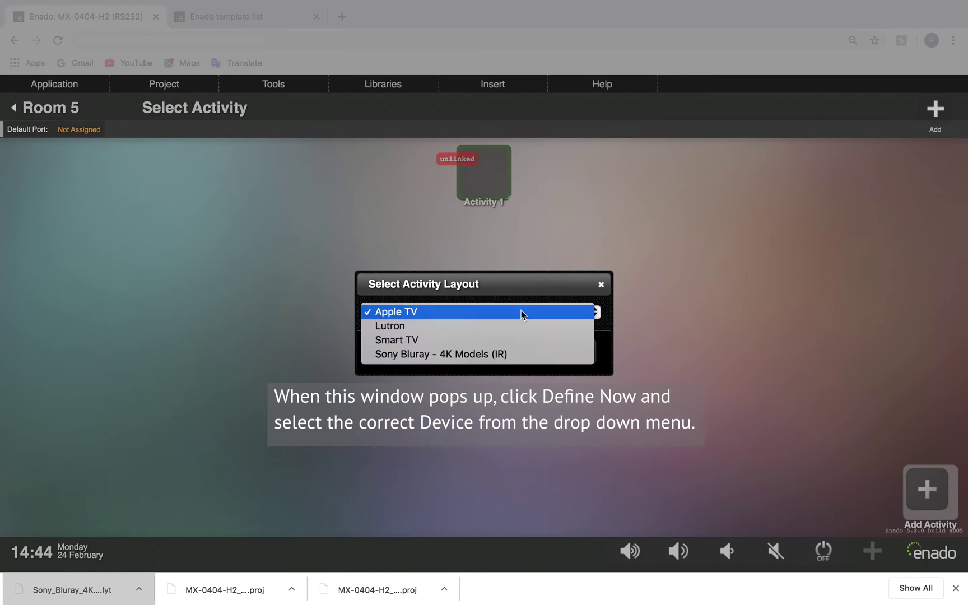
{"action": "left_click", "coordinate": [507, 352]}
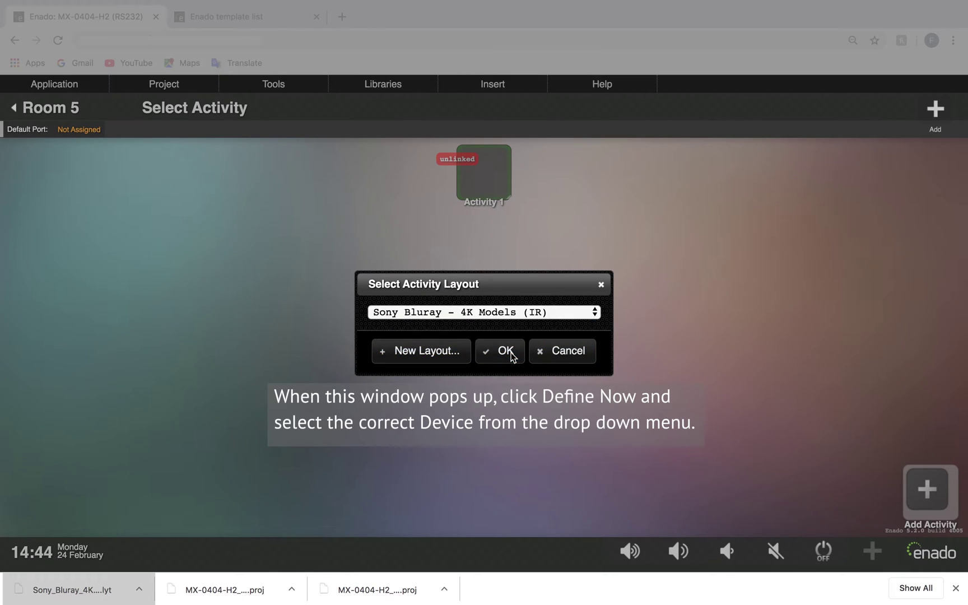
{"action": "left_click", "coordinate": [508, 353]}
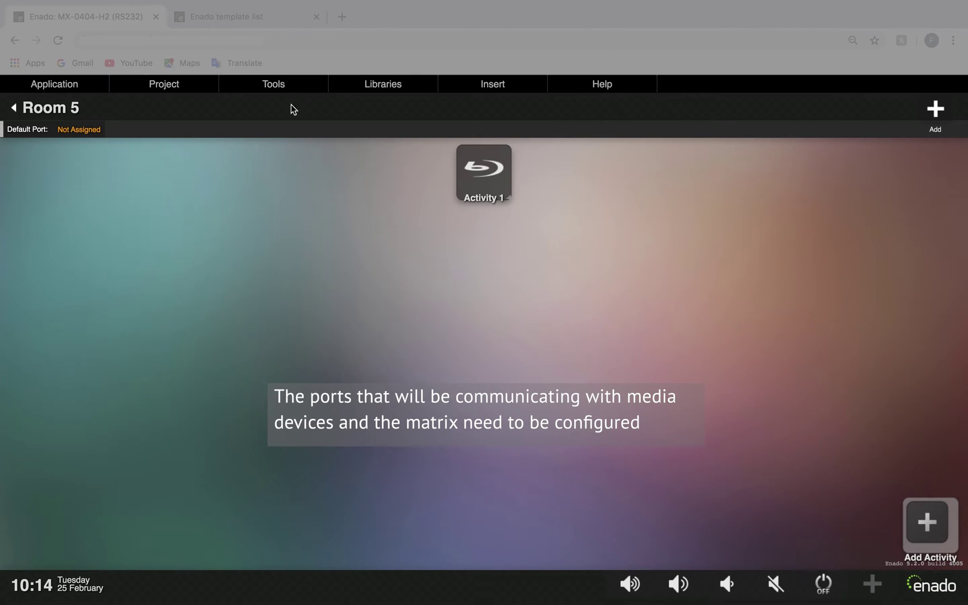
Open the I/O Connectivity Settings and rename the first built-in RS232 port to NetworkHD.
{"action": "left_click", "coordinate": [274, 85]}
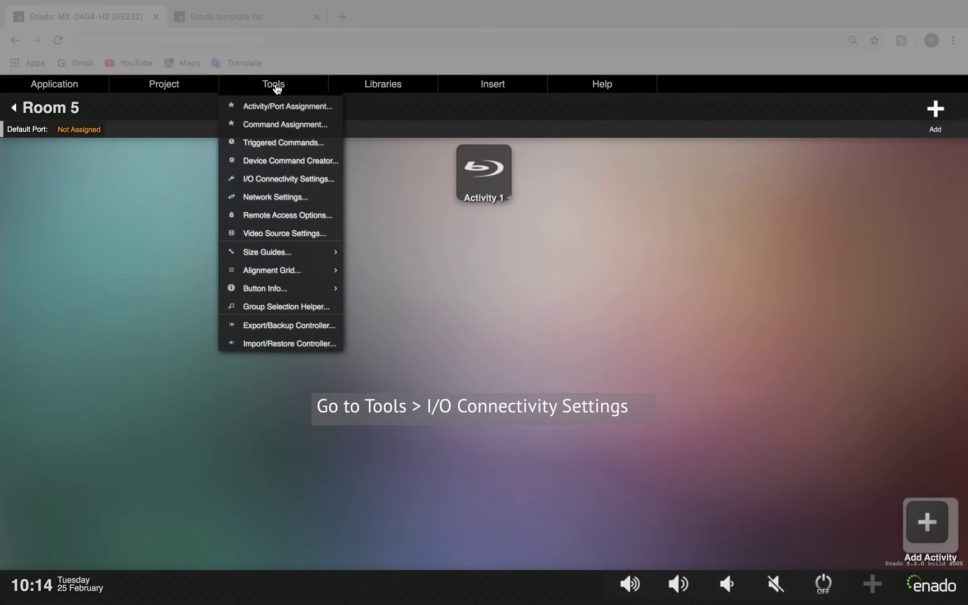
{"action": "left_click", "coordinate": [334, 179]}
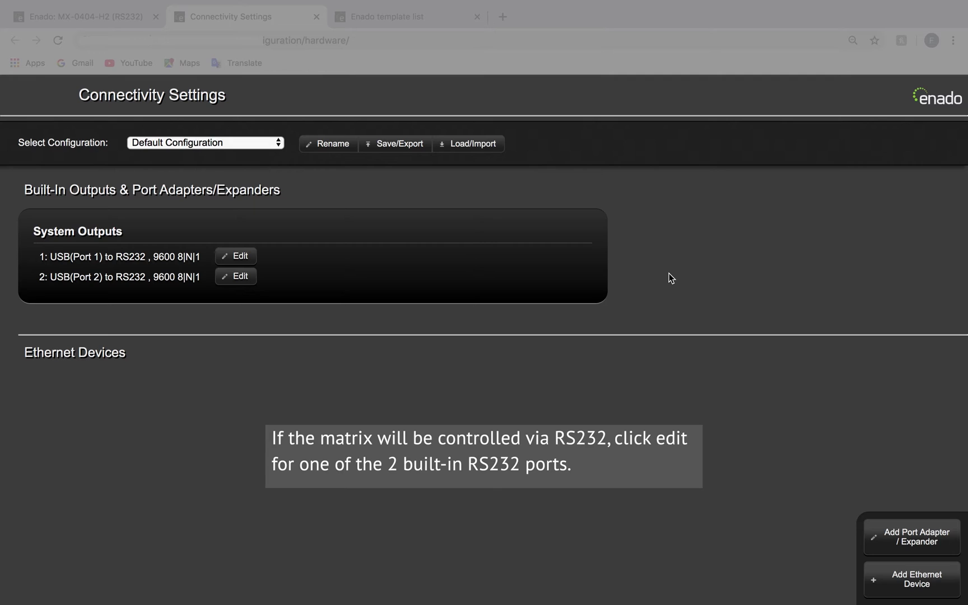
{"action": "left_click", "coordinate": [250, 256]}
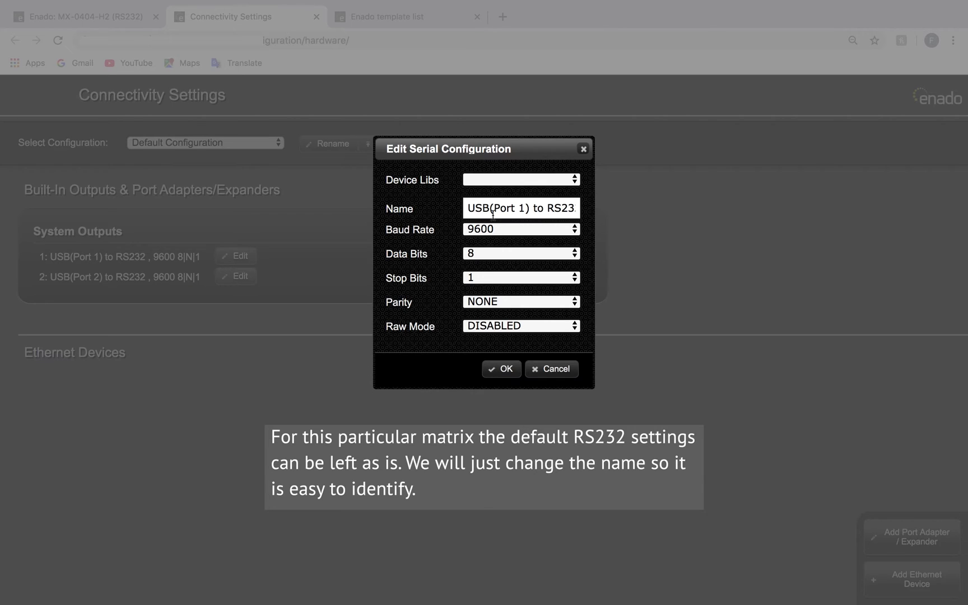
{"action": "left_click_drag", "start_coordinate": [468, 208], "coordinate": [673, 218]}
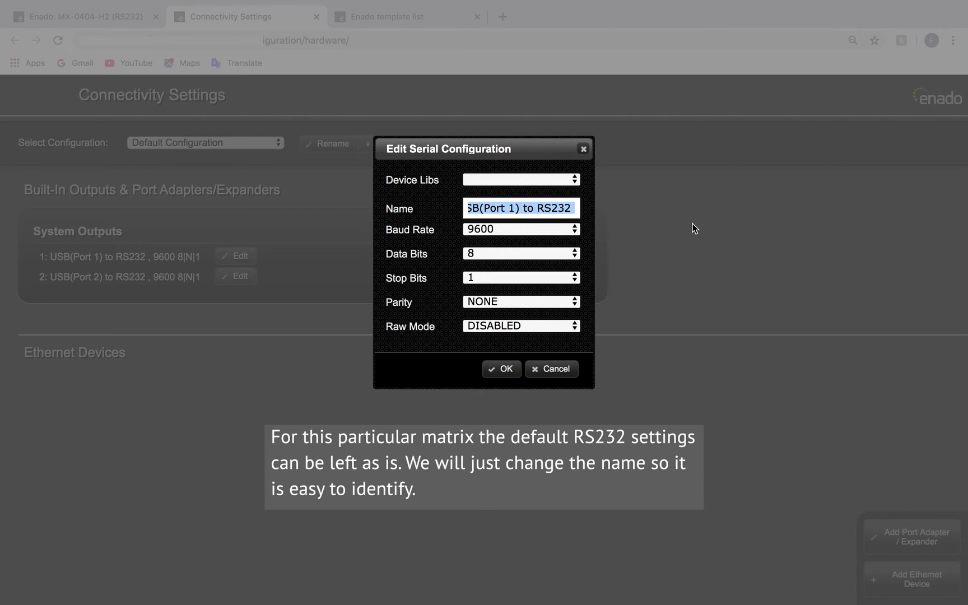
{"action": "type", "text": "Netwr"}
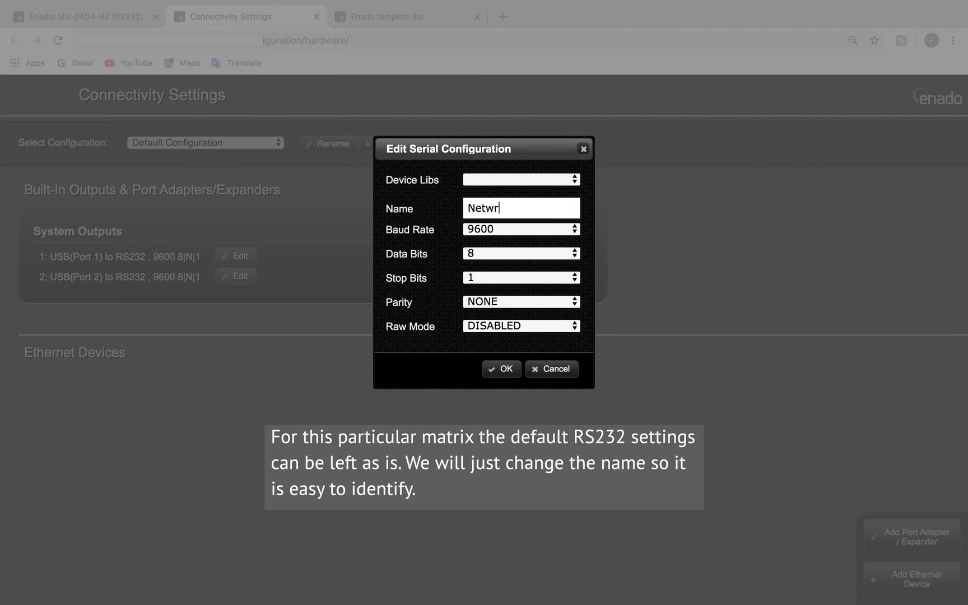
{"action": "key", "text": "BackSpace"}
{"action": "type", "text": "orkHD"}
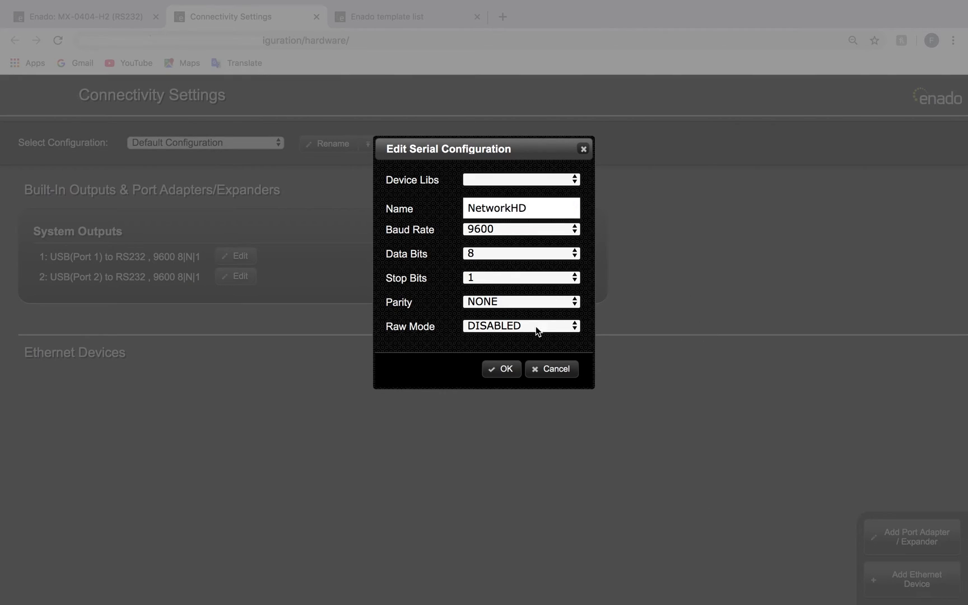
{"action": "left_click", "coordinate": [507, 369]}
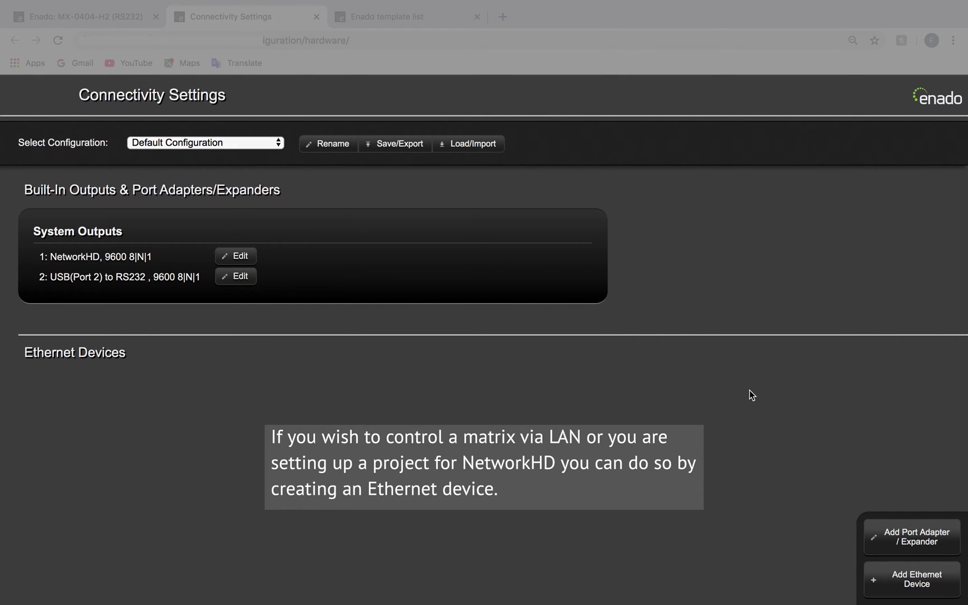
Detect the Ethernet devices on the network and add the Sony Chillout TV at 10.10.25.222.
{"action": "left_click", "coordinate": [905, 585]}
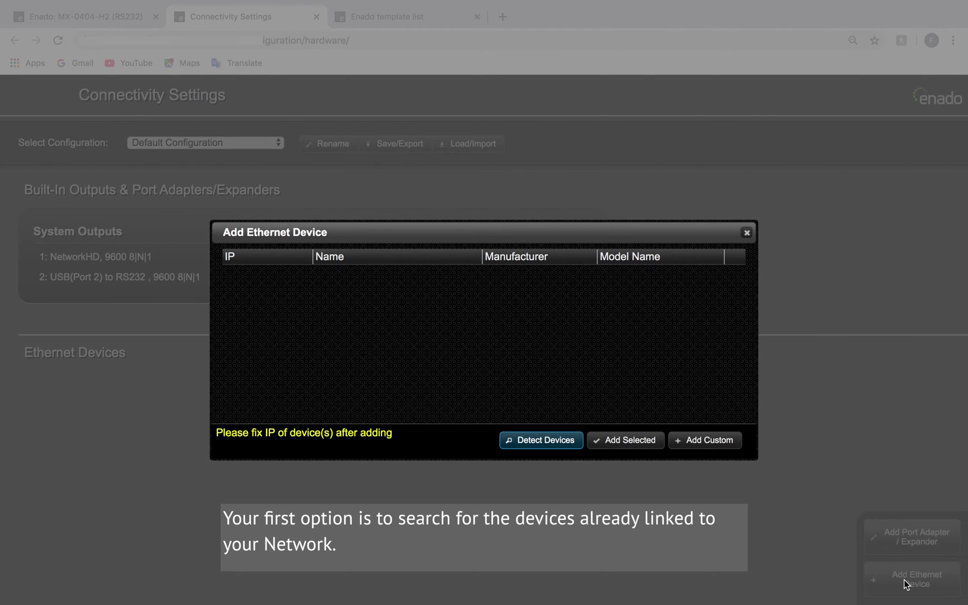
{"action": "left_click", "coordinate": [538, 446]}
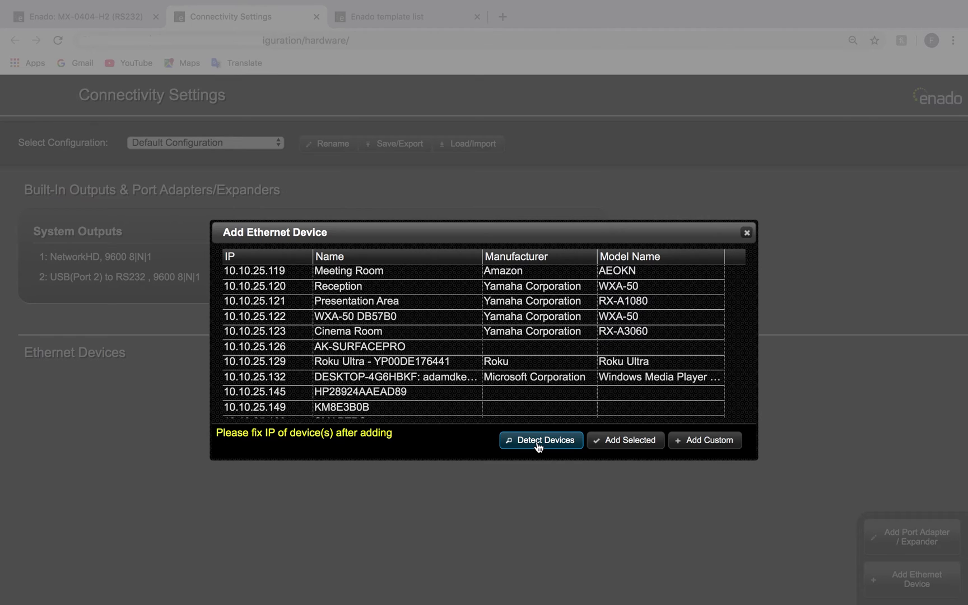
{"action": "scroll", "coordinate": [540, 398], "scroll_direction": "down", "scroll_amount": 5}
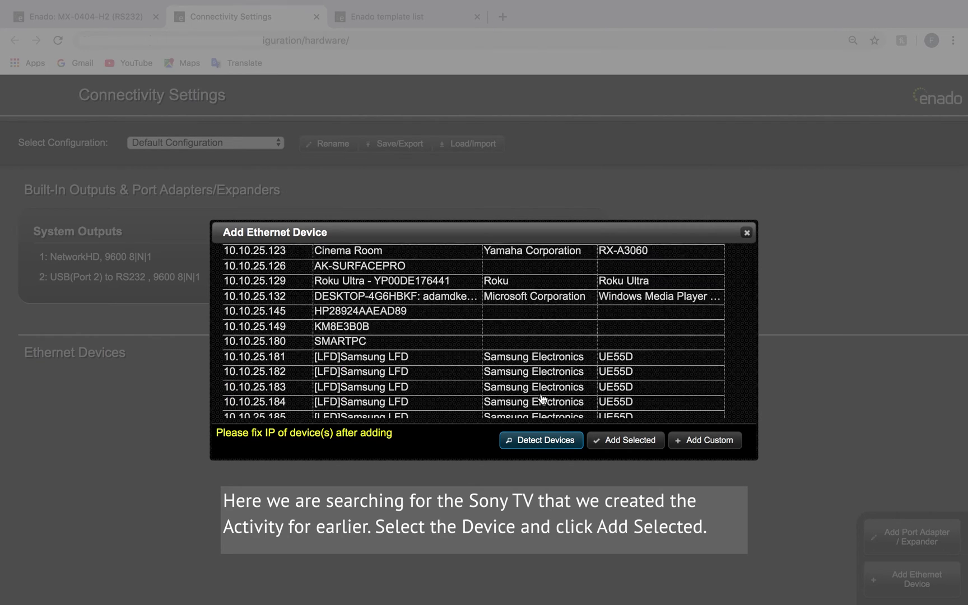
{"action": "scroll", "coordinate": [541, 399], "scroll_direction": "down", "scroll_amount": 3}
{"action": "scroll", "coordinate": [541, 398], "scroll_direction": "down", "scroll_amount": 3}
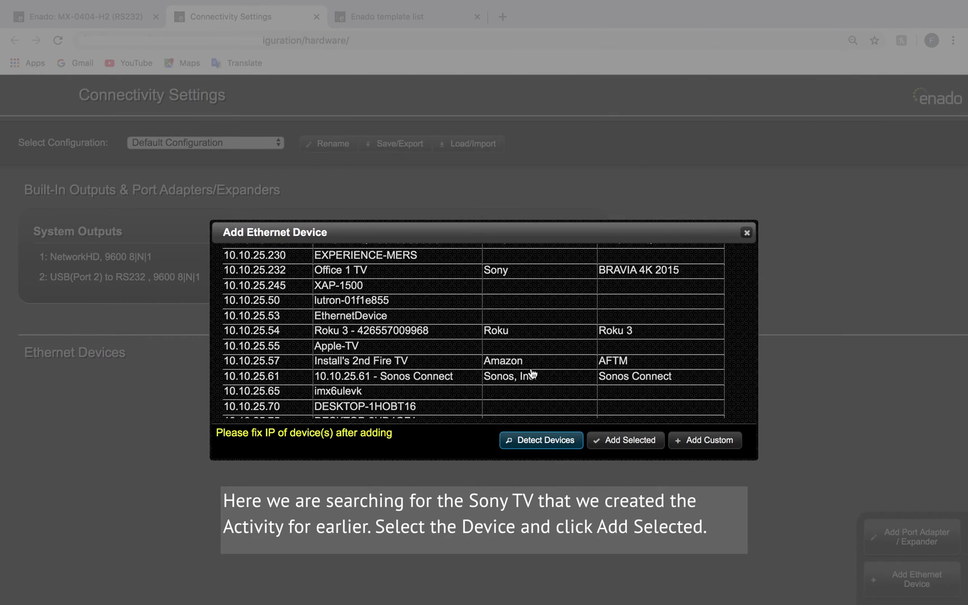
{"action": "scroll", "coordinate": [532, 374], "scroll_direction": "down", "scroll_amount": 3}
{"action": "scroll", "coordinate": [532, 372], "scroll_direction": "up", "scroll_amount": 8}
{"action": "scroll", "coordinate": [532, 374], "scroll_direction": "up", "scroll_amount": 6}
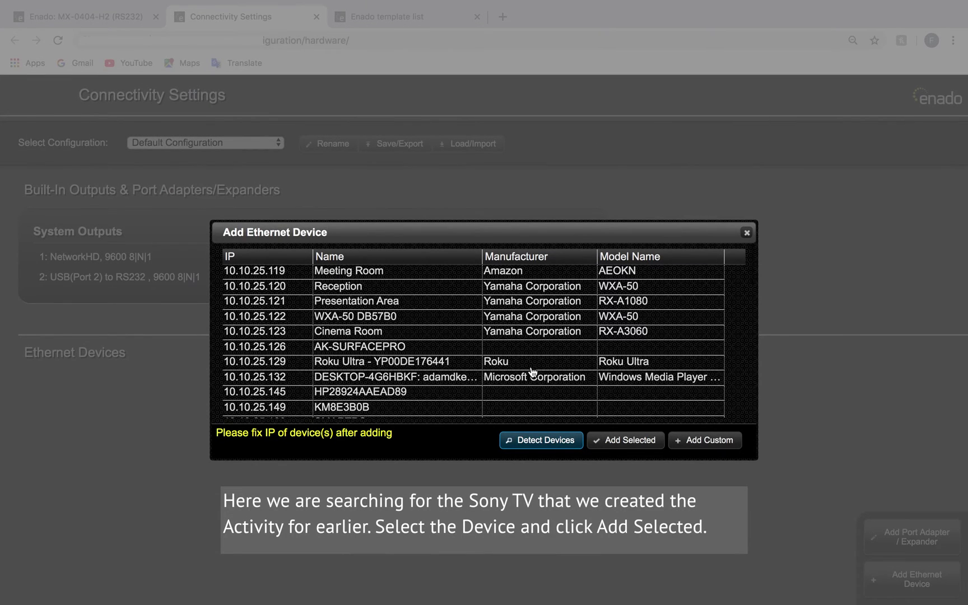
{"action": "scroll", "coordinate": [480, 336], "scroll_direction": "down", "scroll_amount": 2}
{"action": "scroll", "coordinate": [532, 381], "scroll_direction": "down", "scroll_amount": 5}
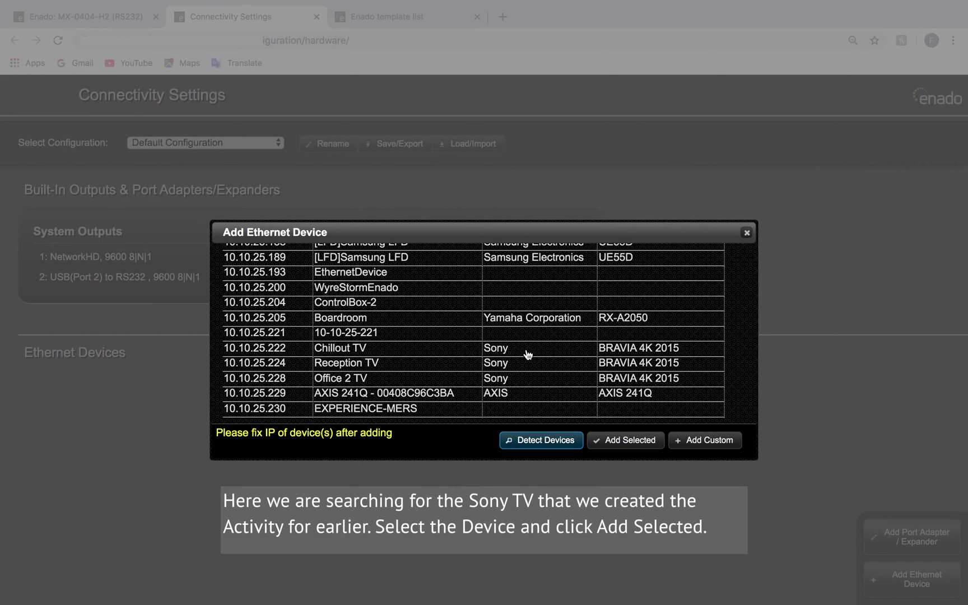
{"action": "left_click", "coordinate": [526, 351]}
{"action": "left_click", "coordinate": [633, 448]}
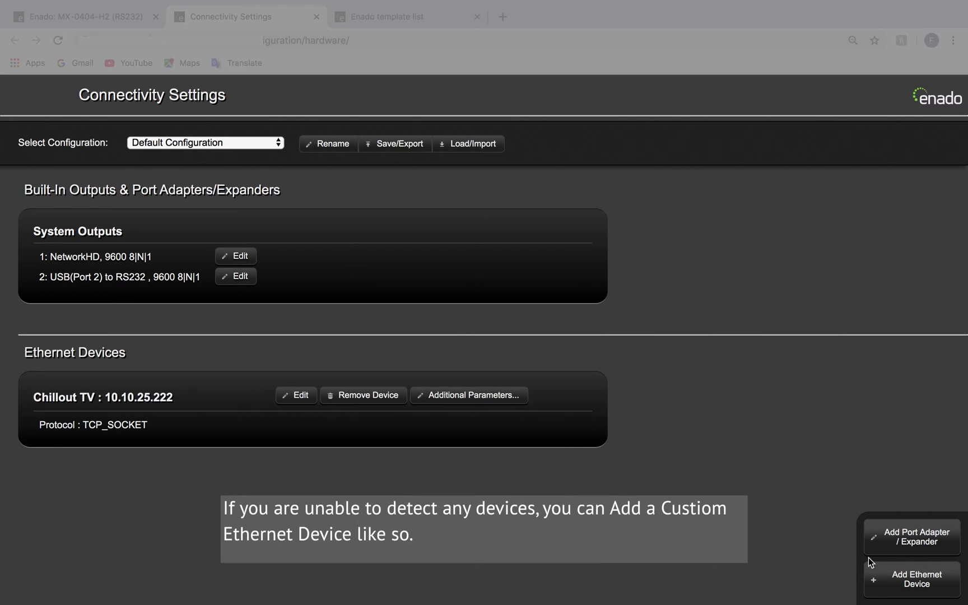
Add a custom Ethernet device and open its device configuration for editing.
{"action": "left_click", "coordinate": [910, 584]}
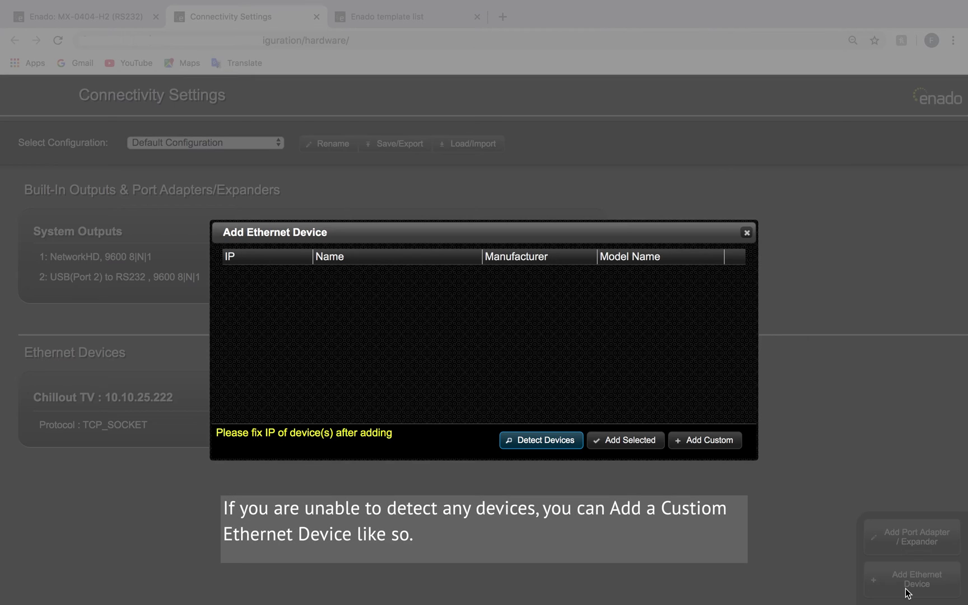
{"action": "left_click", "coordinate": [709, 443]}
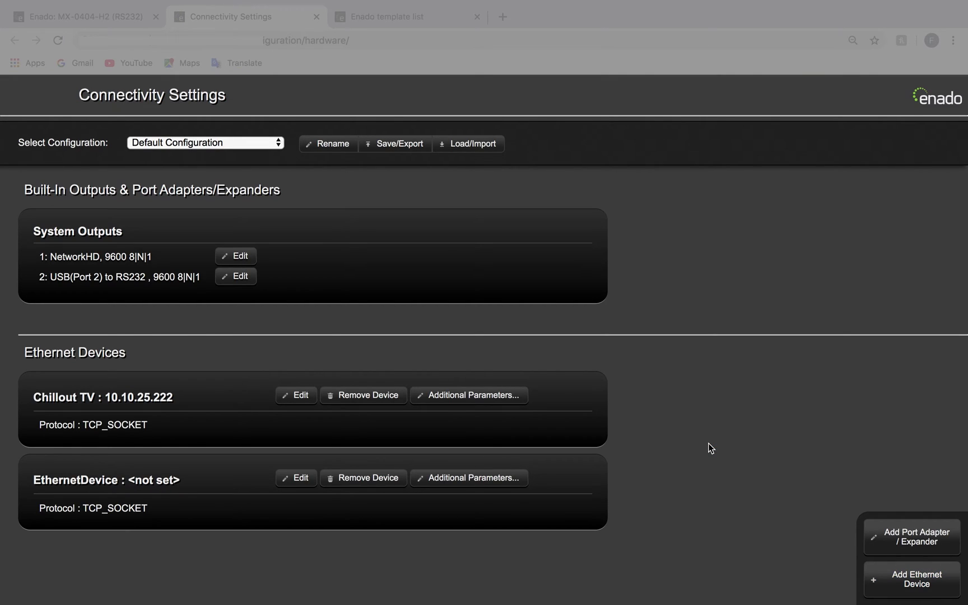
{"action": "left_click", "coordinate": [307, 483]}
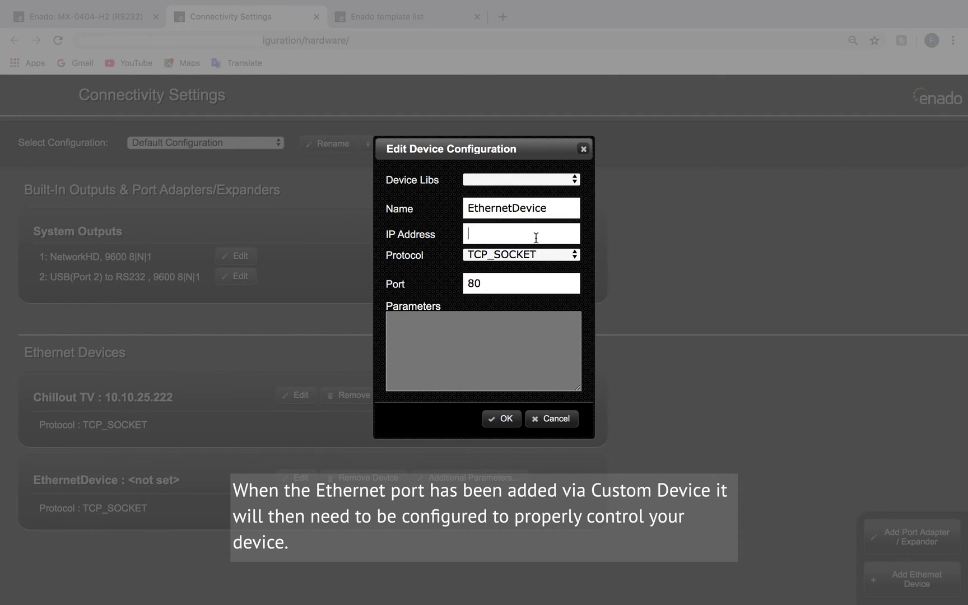
Review the protocol, port and device library options of the custom Ethernet device and accept its configuration.
{"action": "left_click", "coordinate": [540, 255]}
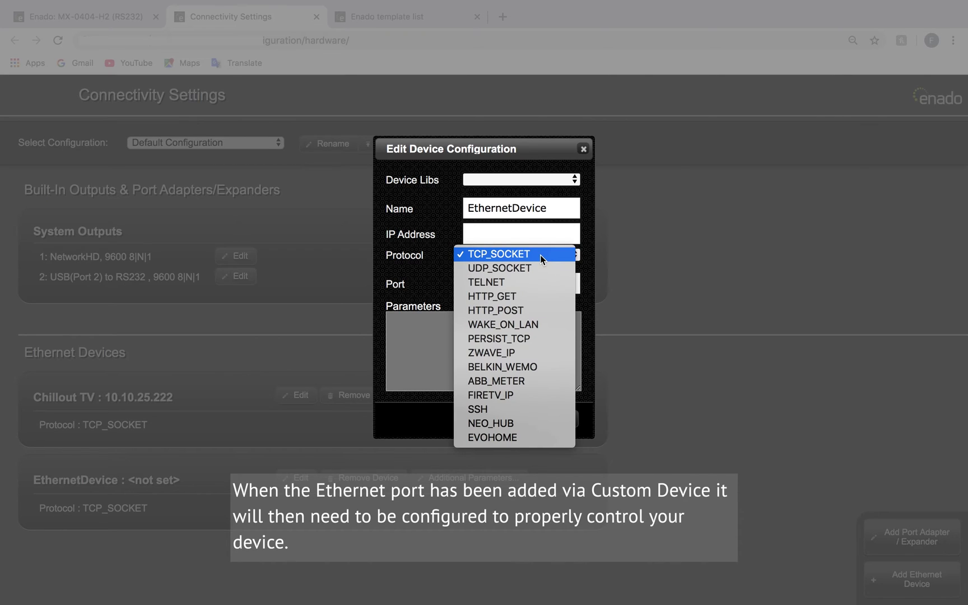
{"action": "left_click", "coordinate": [540, 255]}
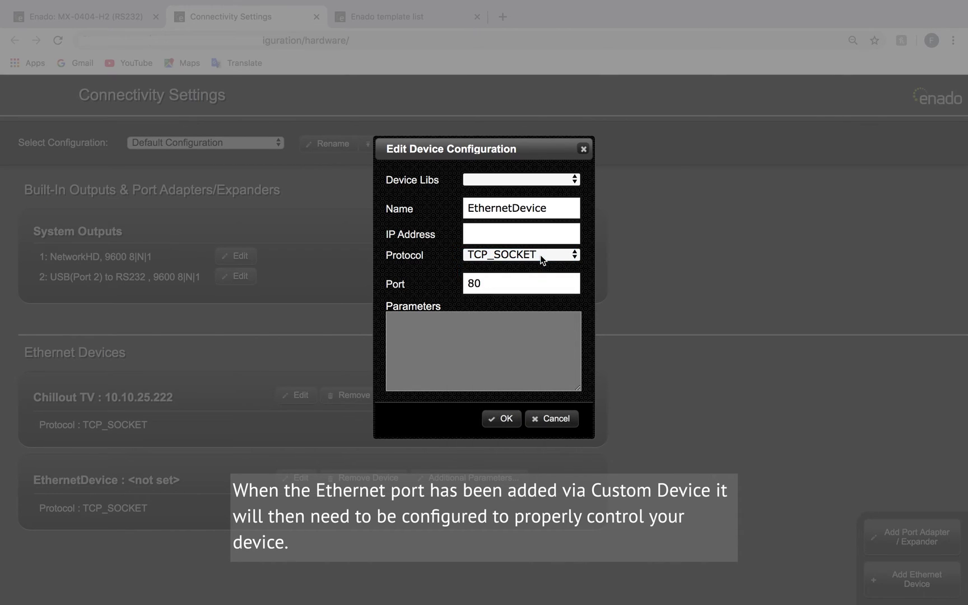
{"action": "left_click", "coordinate": [538, 286]}
{"action": "left_click", "coordinate": [546, 180]}
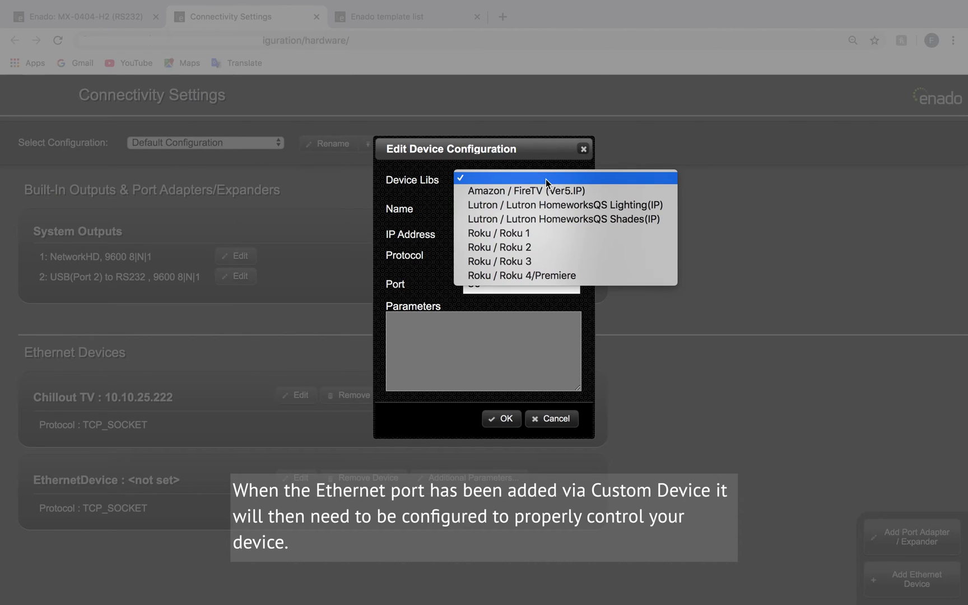
{"action": "left_click", "coordinate": [545, 179]}
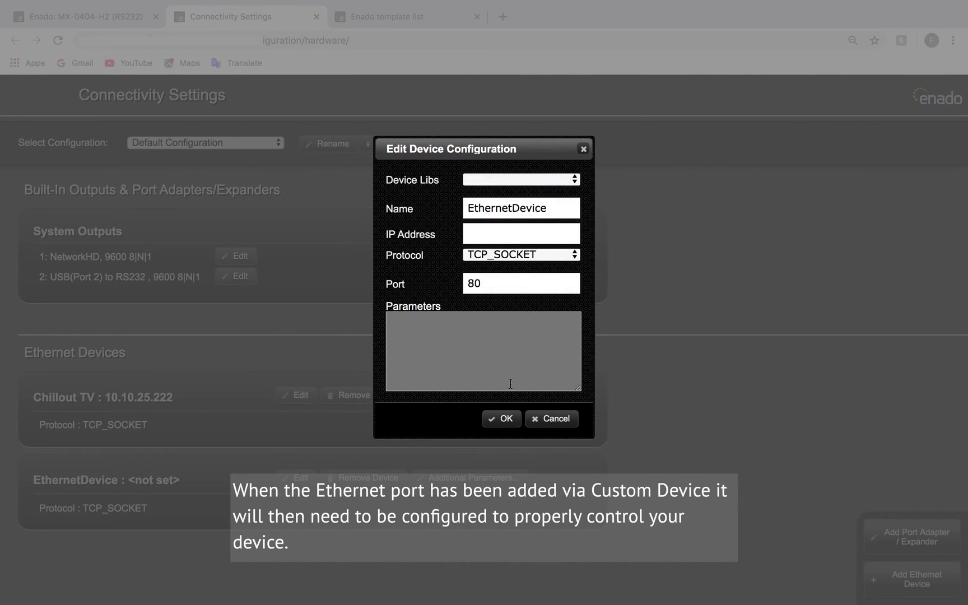
{"action": "left_click", "coordinate": [506, 420]}
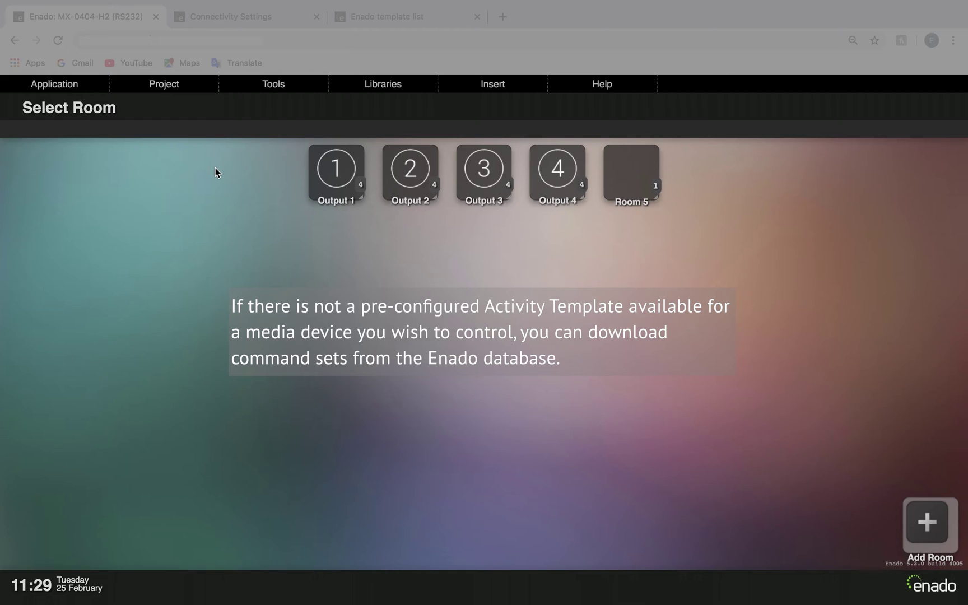
Open the Active Device Command Library and start adding a device from the Enado Command Library.
{"action": "left_click", "coordinate": [380, 88]}
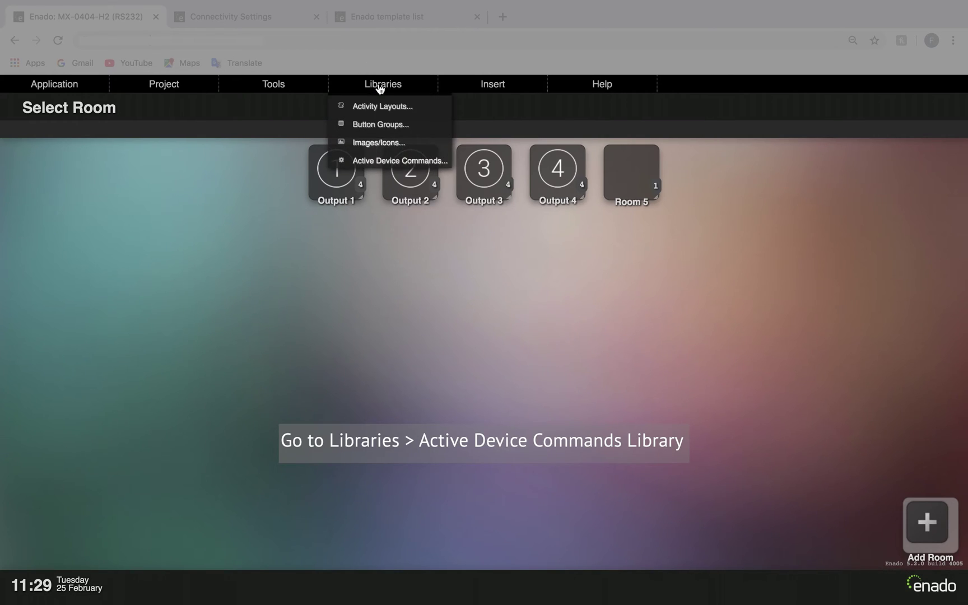
{"action": "left_click", "coordinate": [445, 161]}
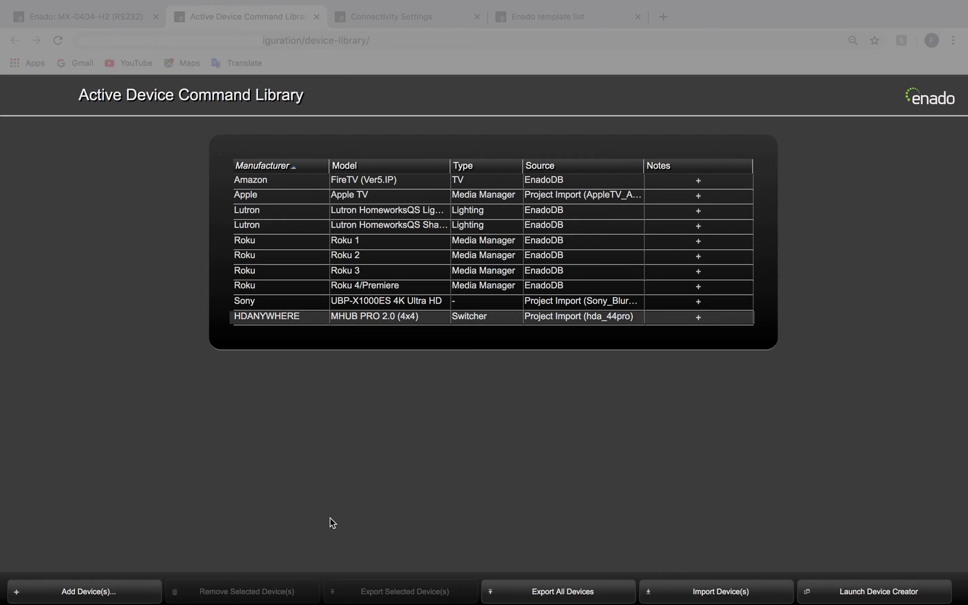
{"action": "left_click", "coordinate": [138, 599]}
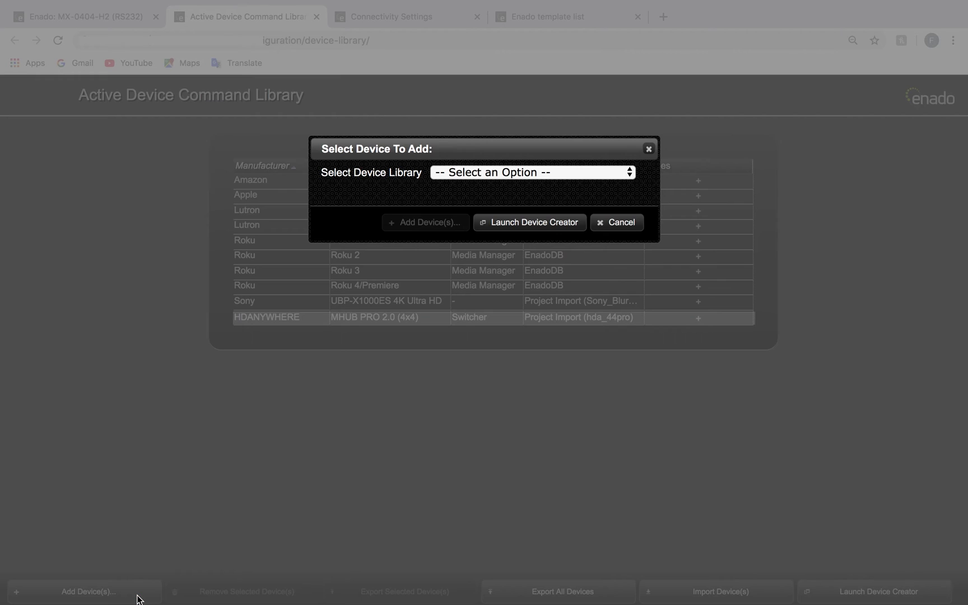
{"action": "left_click", "coordinate": [615, 172]}
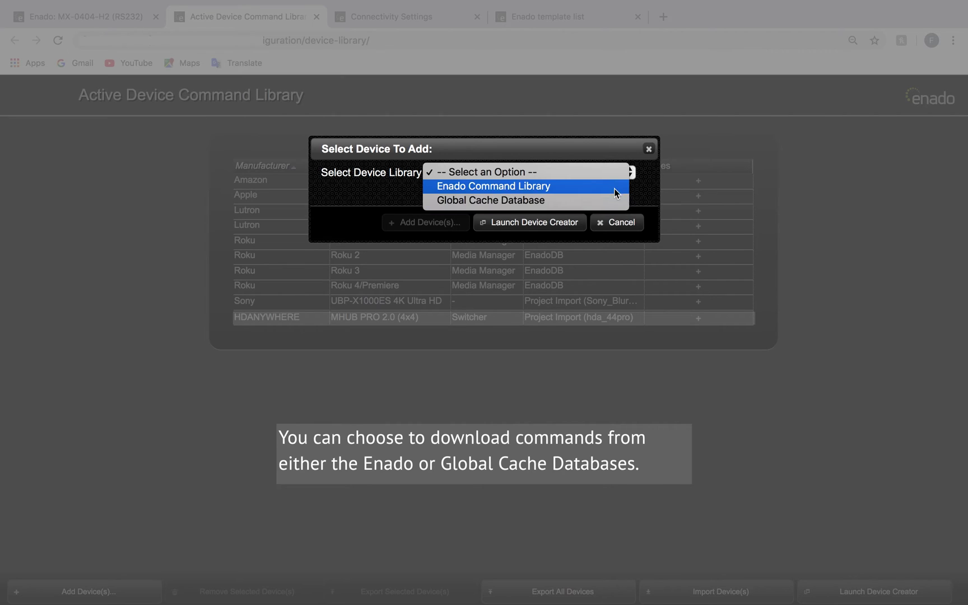
{"action": "key", "text": "Escape"}
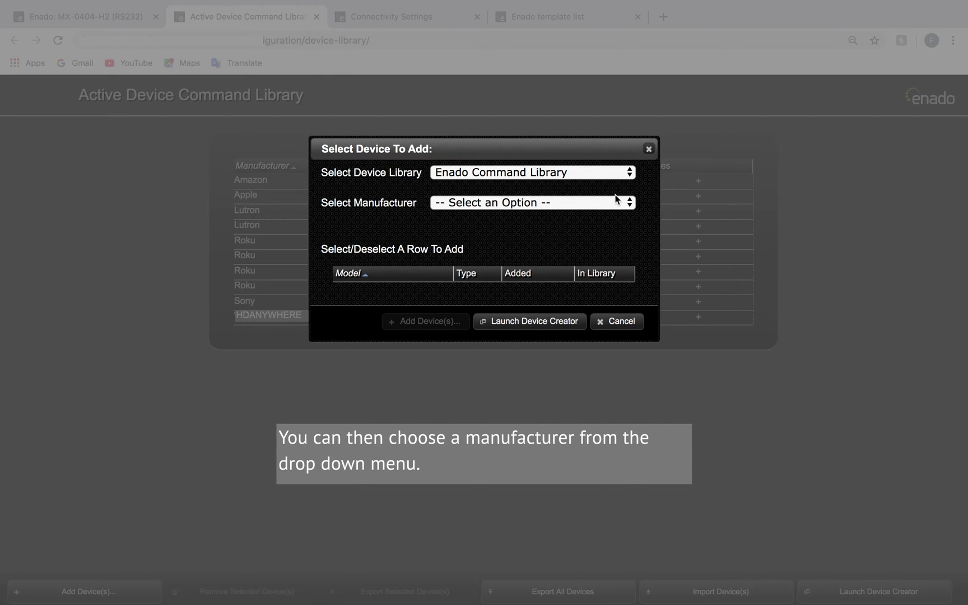
Choose Sky as the manufacturer and add its HD/Plus satellite device to the active command library.
{"action": "left_click", "coordinate": [616, 200]}
{"action": "scroll", "coordinate": [602, 272], "scroll_direction": "down", "scroll_amount": 3}
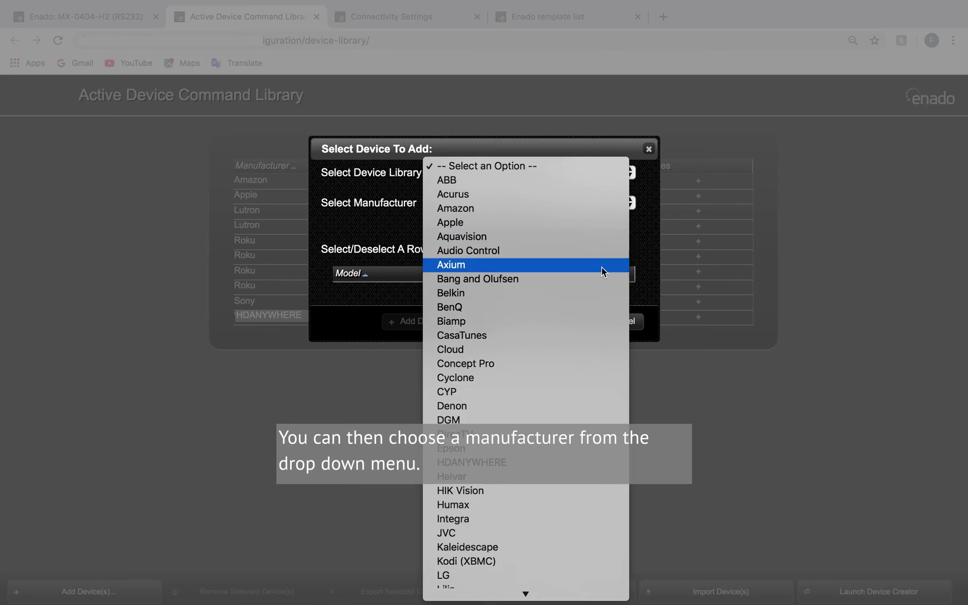
{"action": "scroll", "coordinate": [602, 272], "scroll_direction": "down", "scroll_amount": 3}
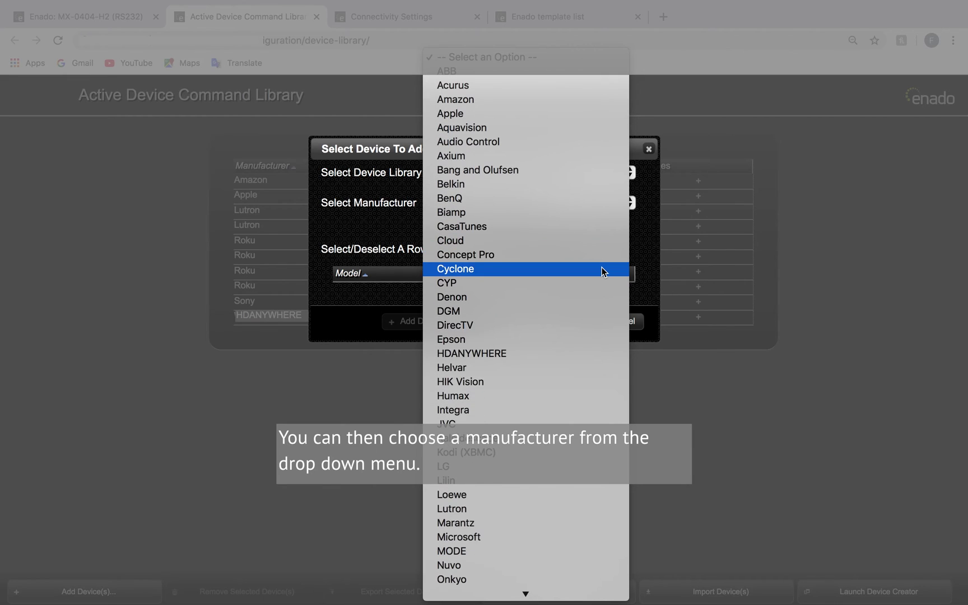
{"action": "scroll", "coordinate": [602, 272], "scroll_direction": "down", "scroll_amount": 1}
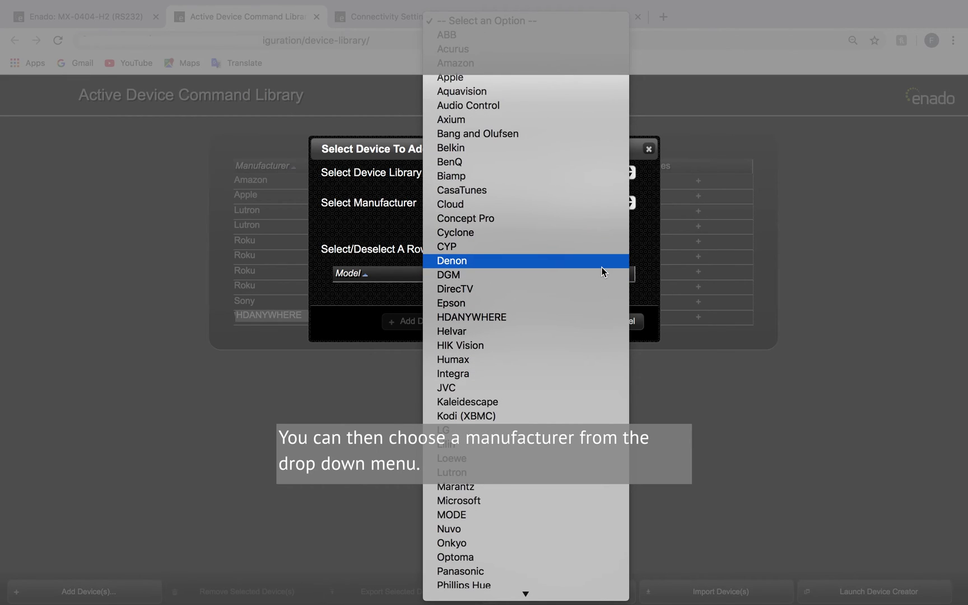
{"action": "scroll", "coordinate": [602, 272], "scroll_direction": "down", "scroll_amount": 5}
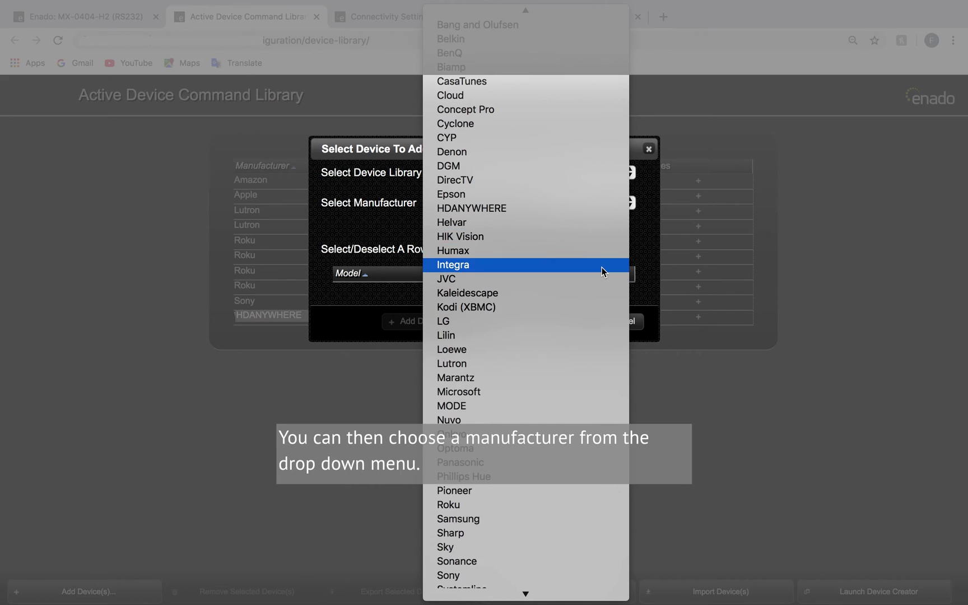
{"action": "scroll", "coordinate": [602, 267], "scroll_direction": "down", "scroll_amount": 5}
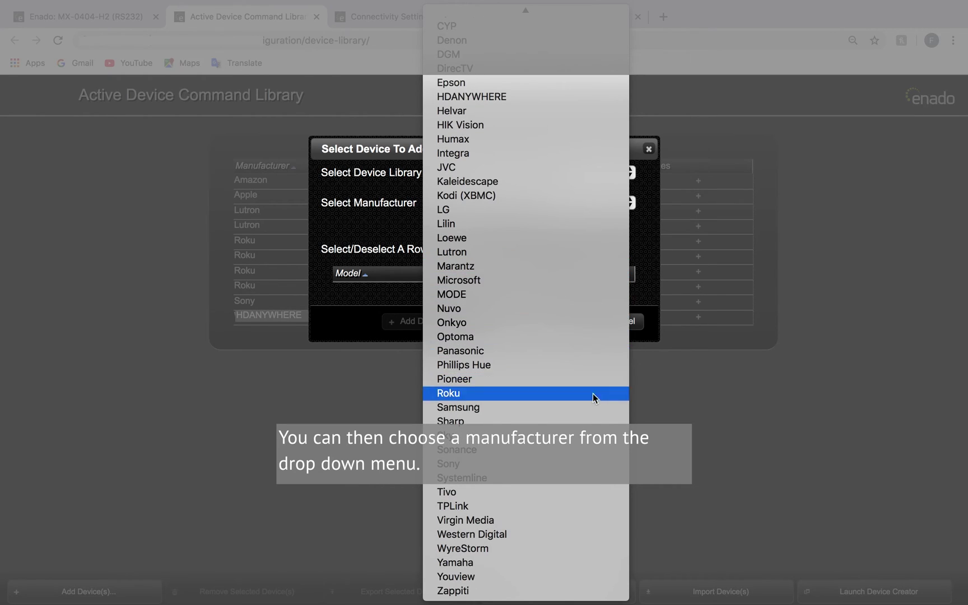
{"action": "left_click", "coordinate": [588, 433]}
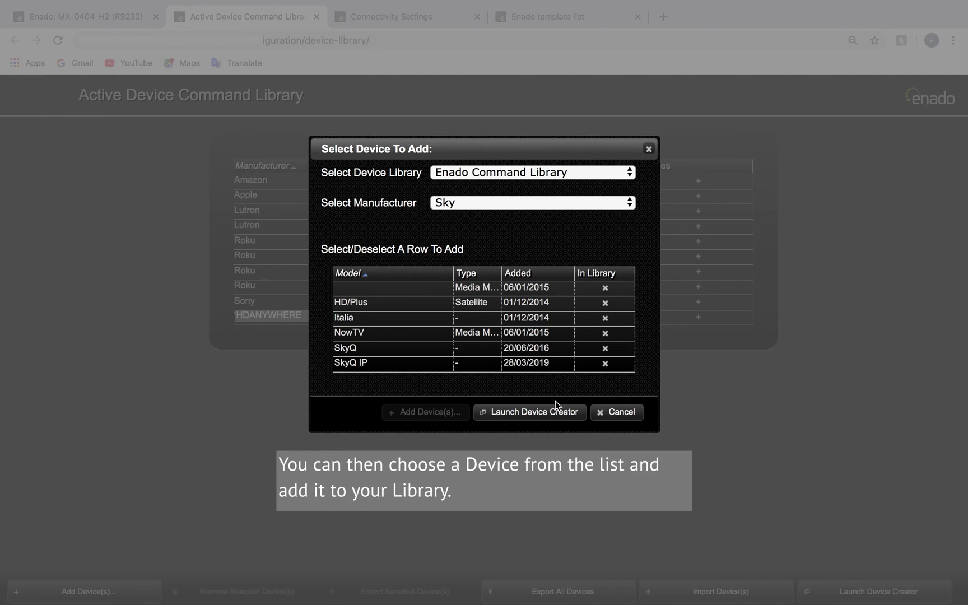
{"action": "left_click", "coordinate": [543, 304]}
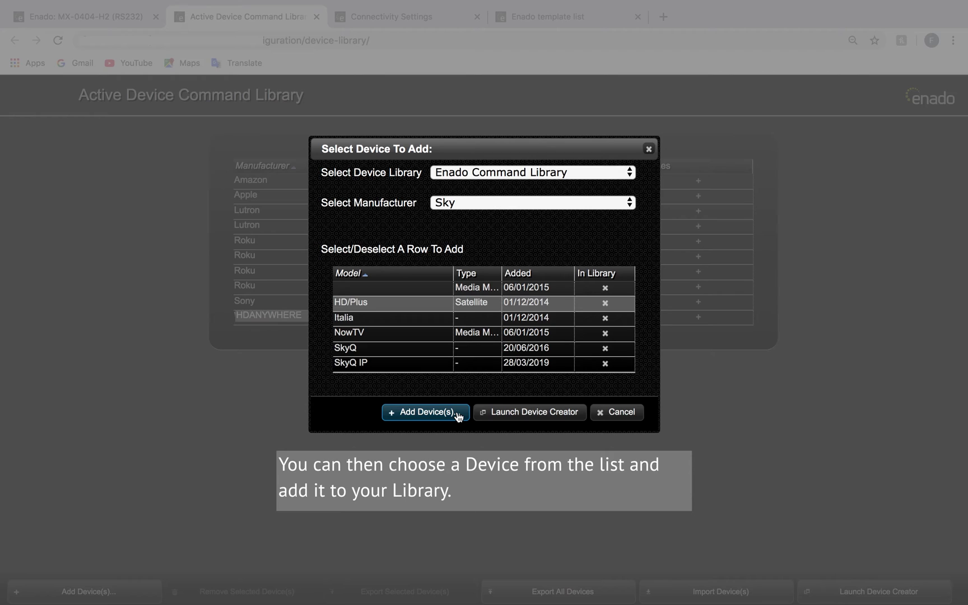
{"action": "left_click", "coordinate": [426, 412]}
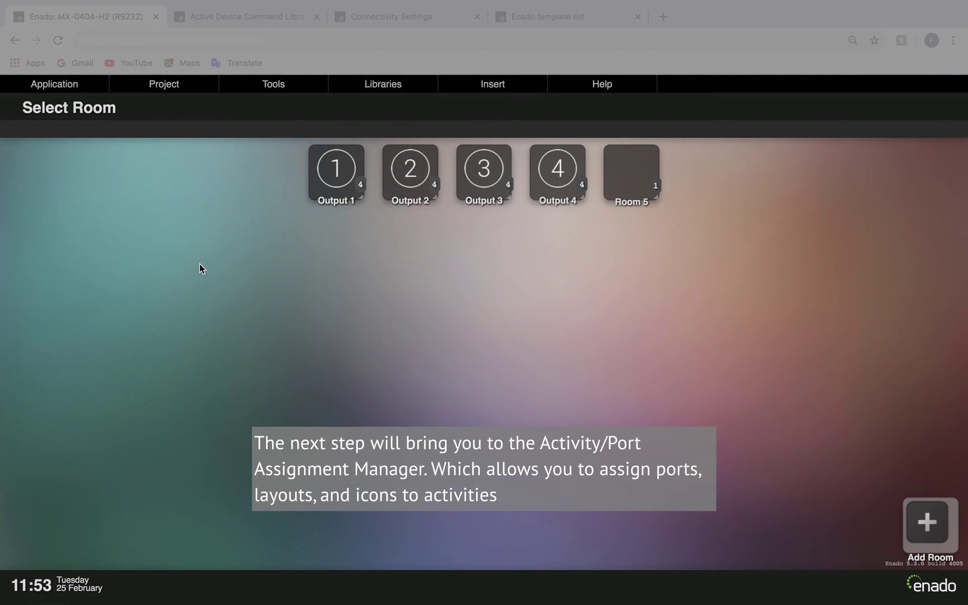
In Activity/Port Assignment, set Room 5's default port to System Outputs - NetworkHD and its Activity 1's default port to Chillout TV.
{"action": "left_click", "coordinate": [266, 93]}
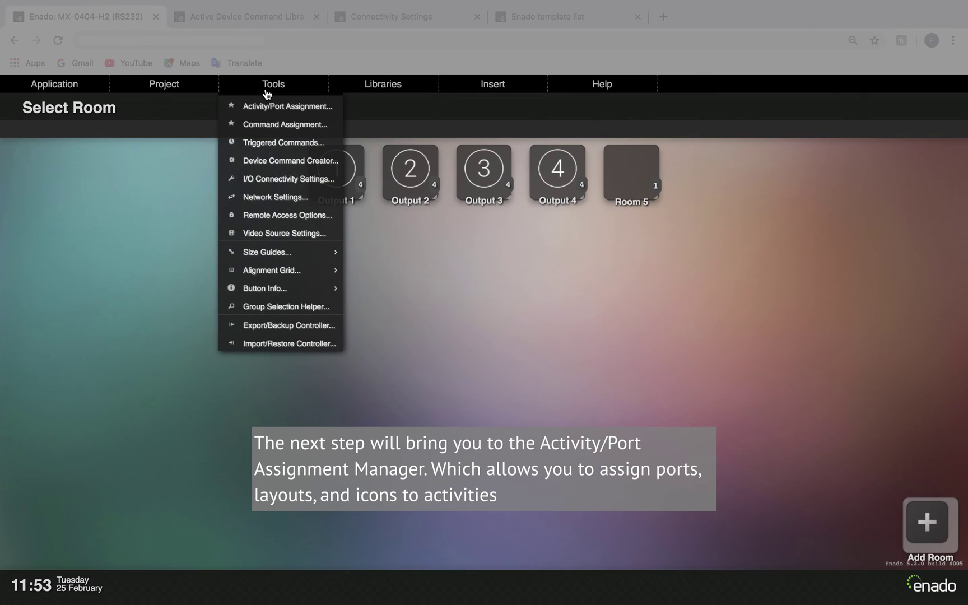
{"action": "left_click", "coordinate": [335, 105]}
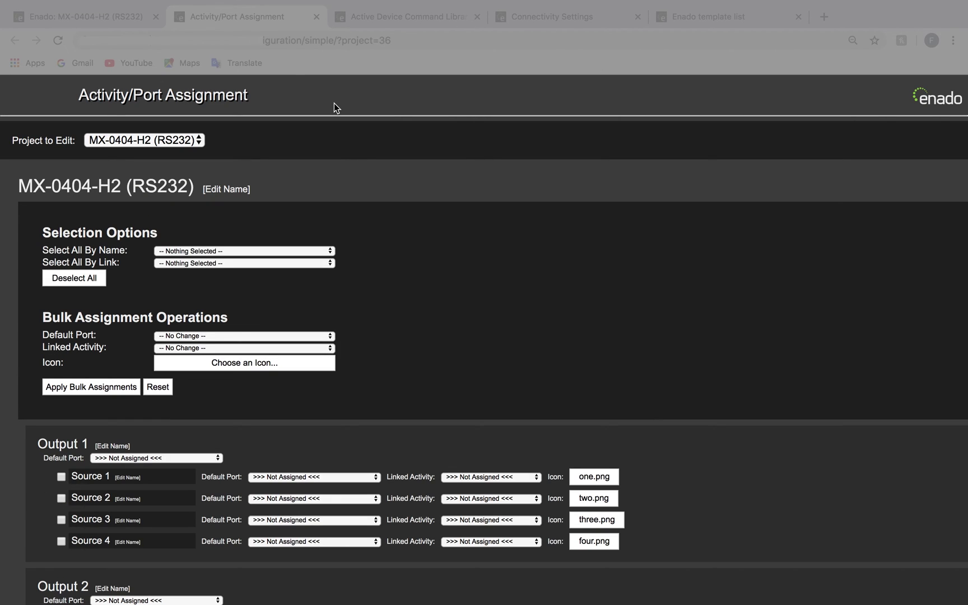
{"action": "scroll", "coordinate": [333, 103], "scroll_direction": "down", "scroll_amount": 5}
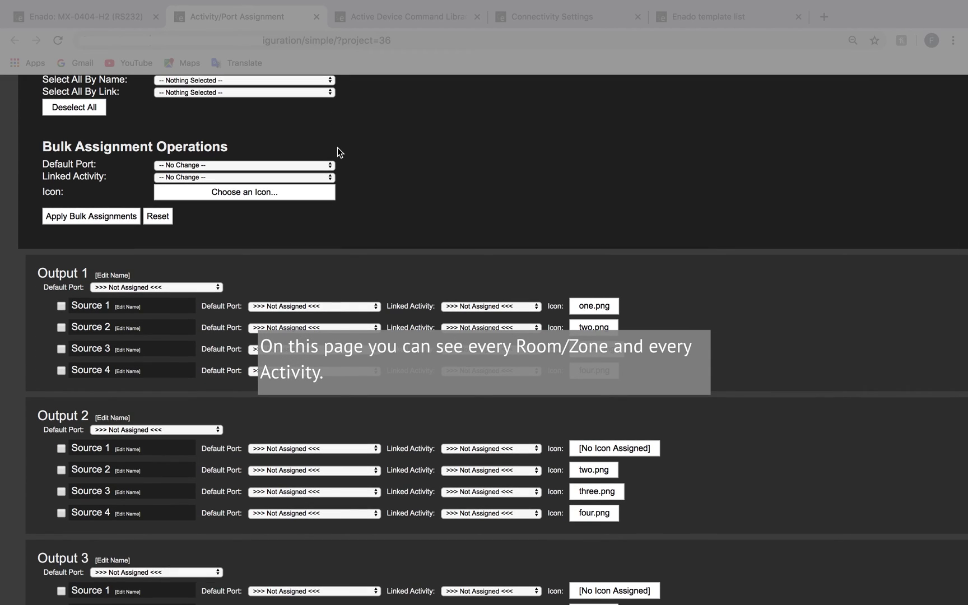
{"action": "scroll", "coordinate": [358, 257], "scroll_direction": "down", "scroll_amount": 9}
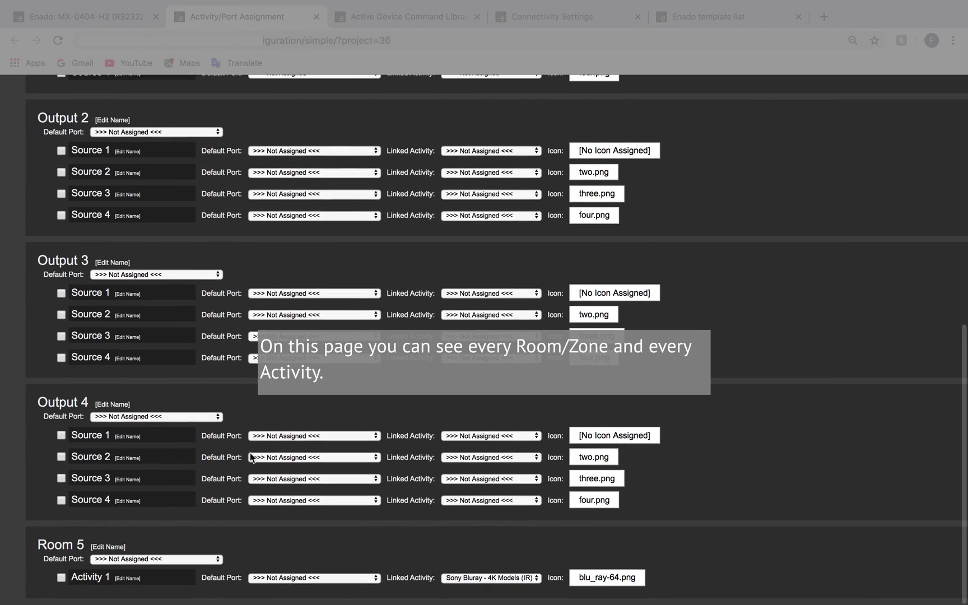
{"action": "left_click", "coordinate": [139, 560]}
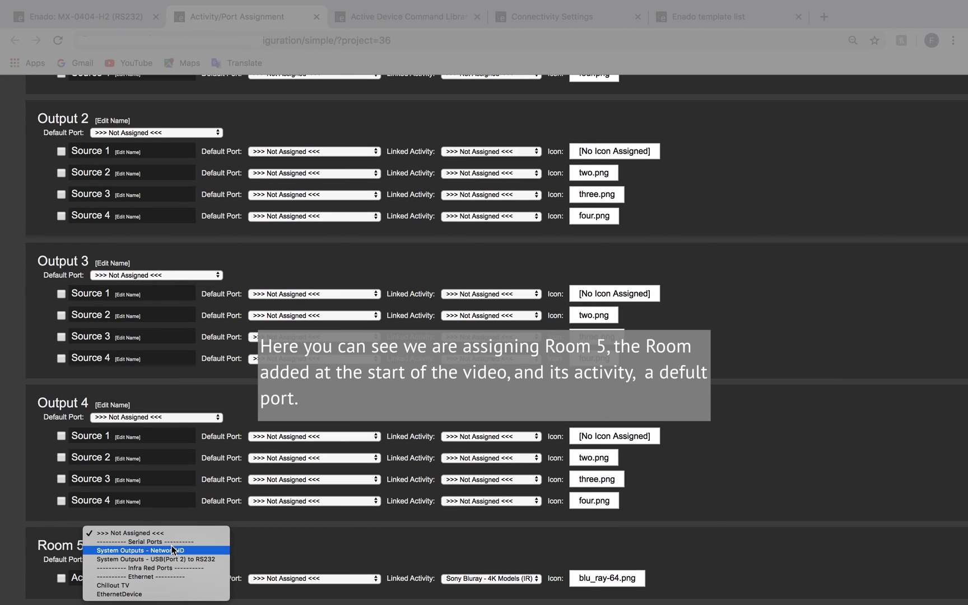
{"action": "left_click", "coordinate": [173, 550]}
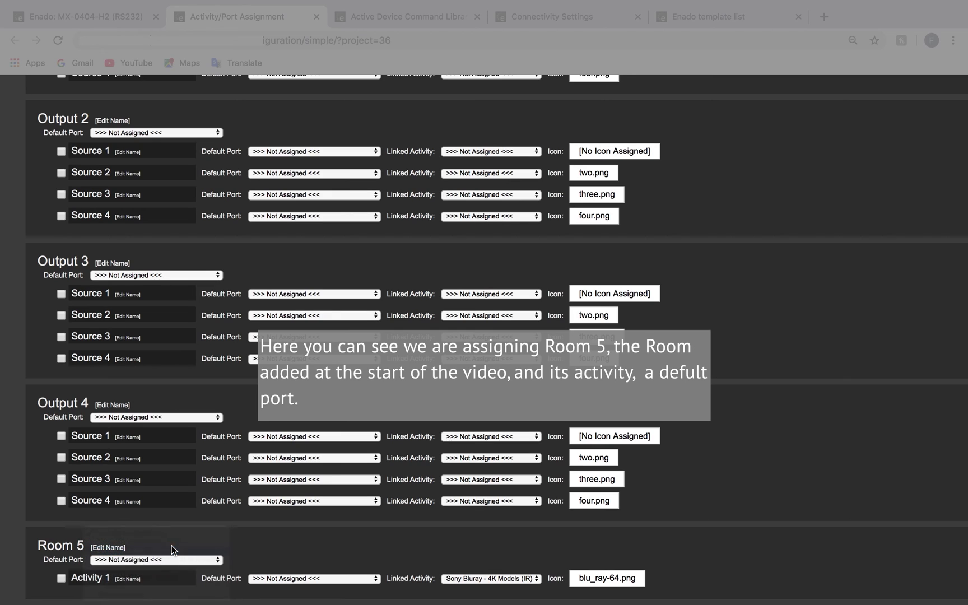
{"action": "left_click", "coordinate": [292, 579]}
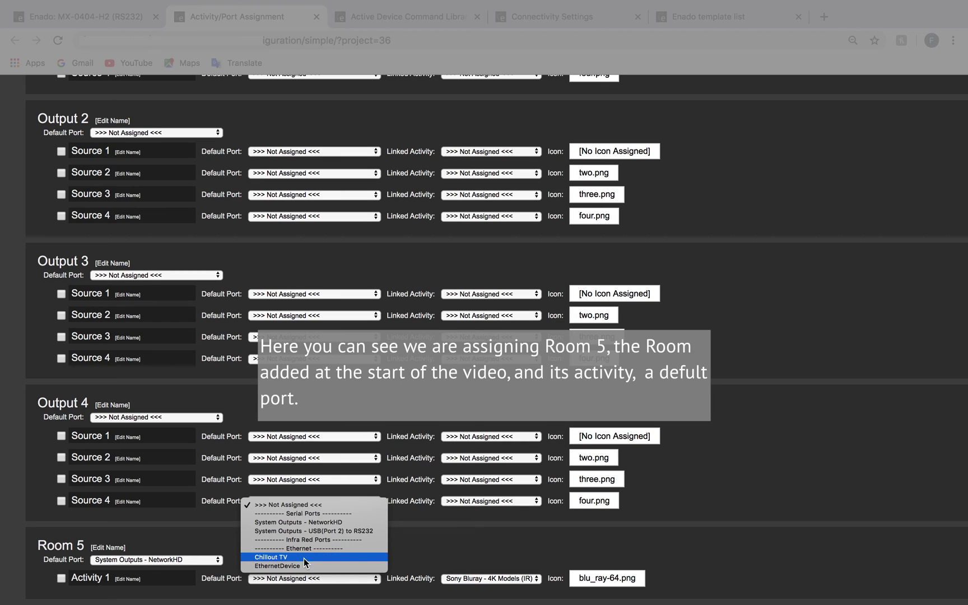
{"action": "left_click", "coordinate": [303, 558]}
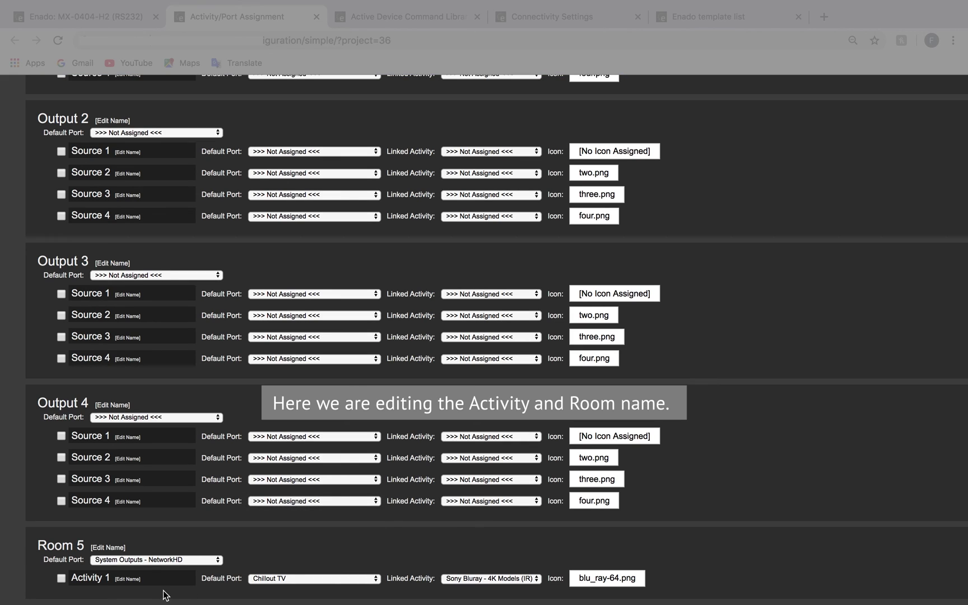
Rename Room 5's Activity 1 as Sony TV and the room itself as Office 1.
{"action": "left_click", "coordinate": [128, 579]}
{"action": "type", "text": "Sony TV"}
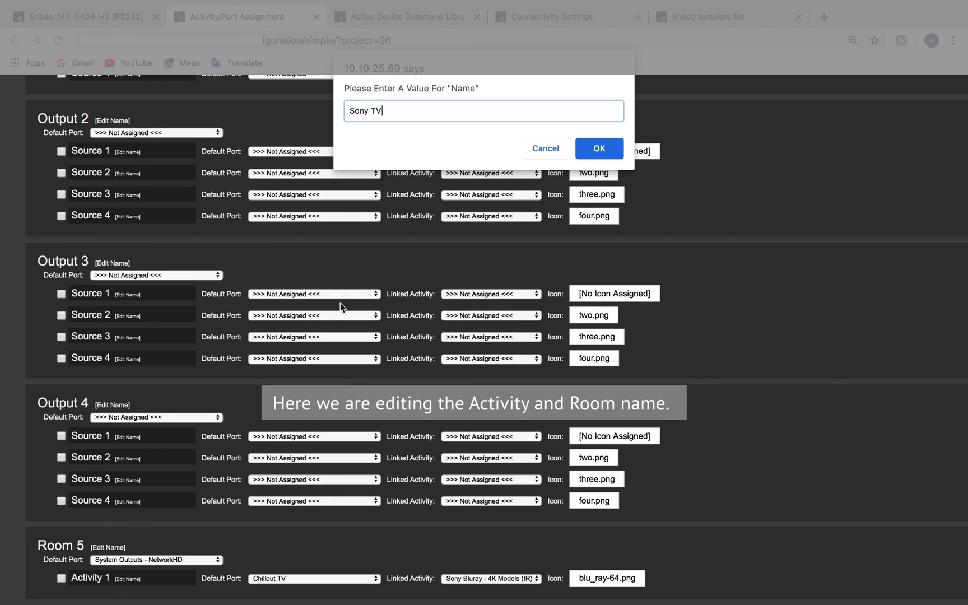
{"action": "left_click", "coordinate": [586, 150]}
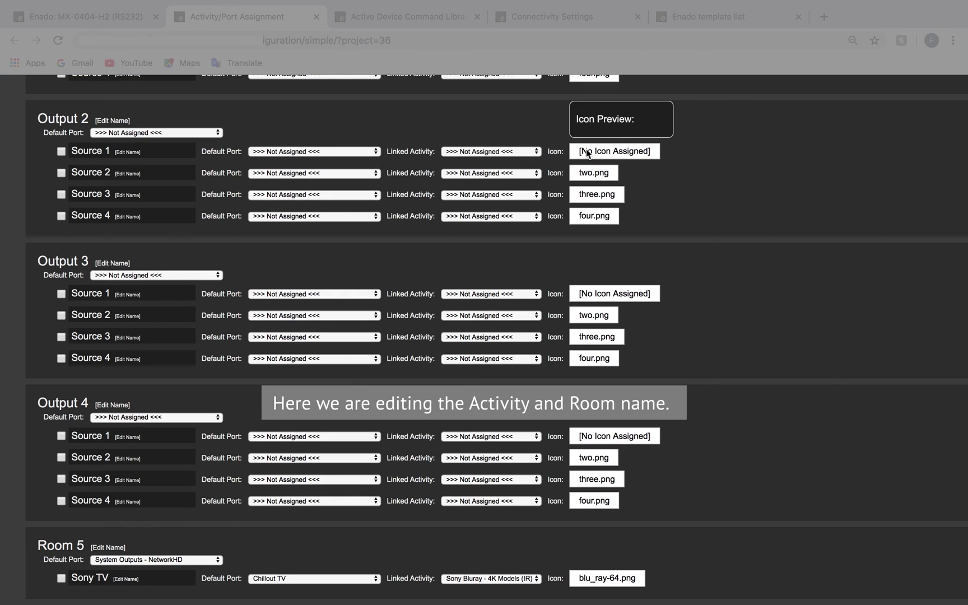
{"action": "left_click", "coordinate": [100, 547]}
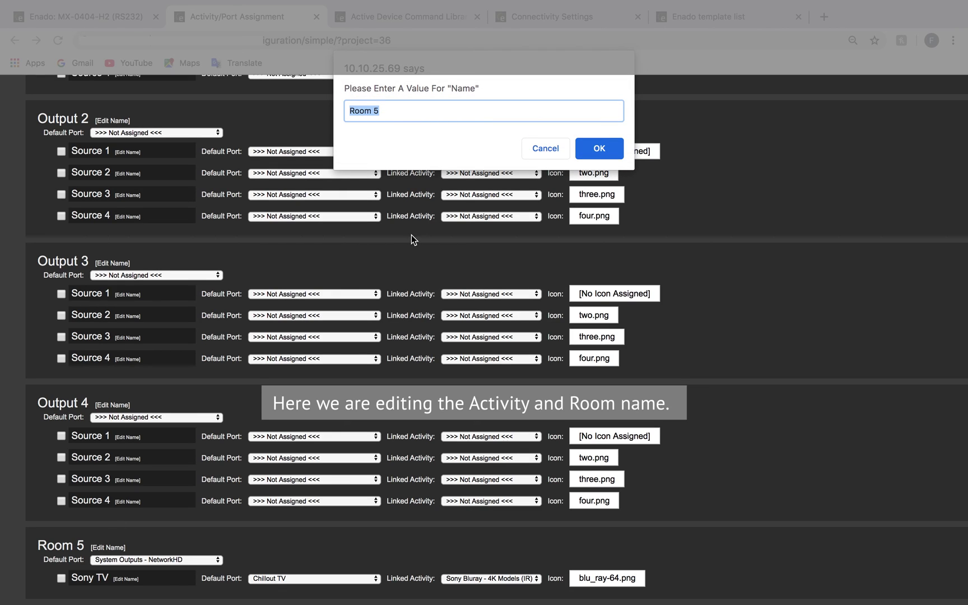
{"action": "type", "text": "Office 1"}
{"action": "left_click", "coordinate": [599, 149]}
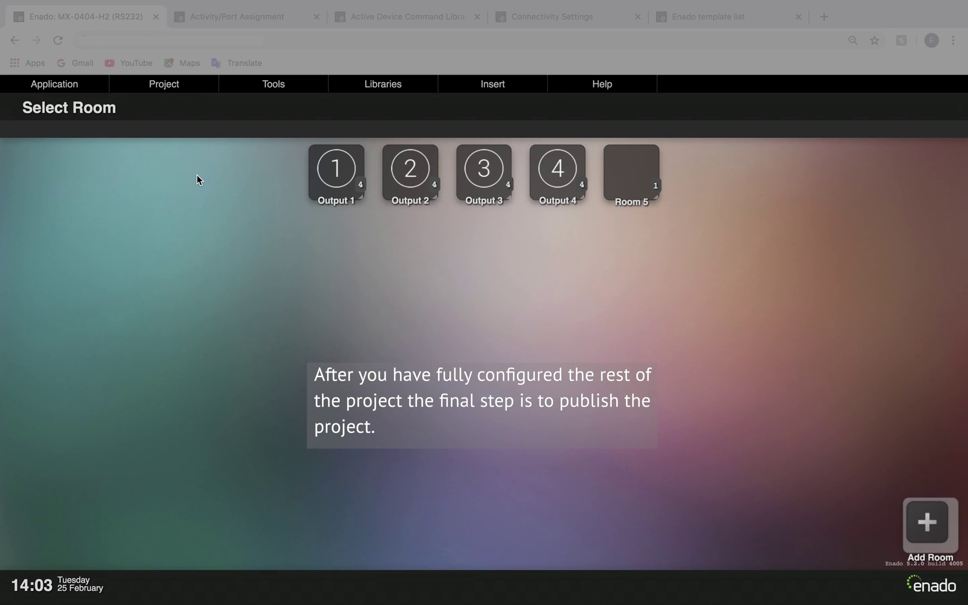
Publish the MX-0404-H2 (RS232) project from the project editor to update the live system.
{"action": "left_click", "coordinate": [160, 85]}
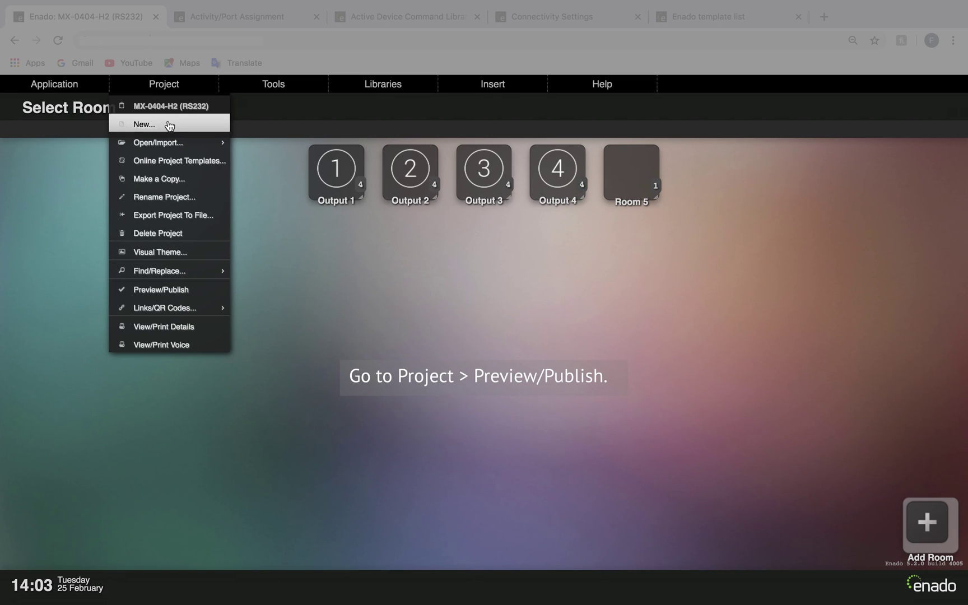
{"action": "left_click", "coordinate": [195, 289]}
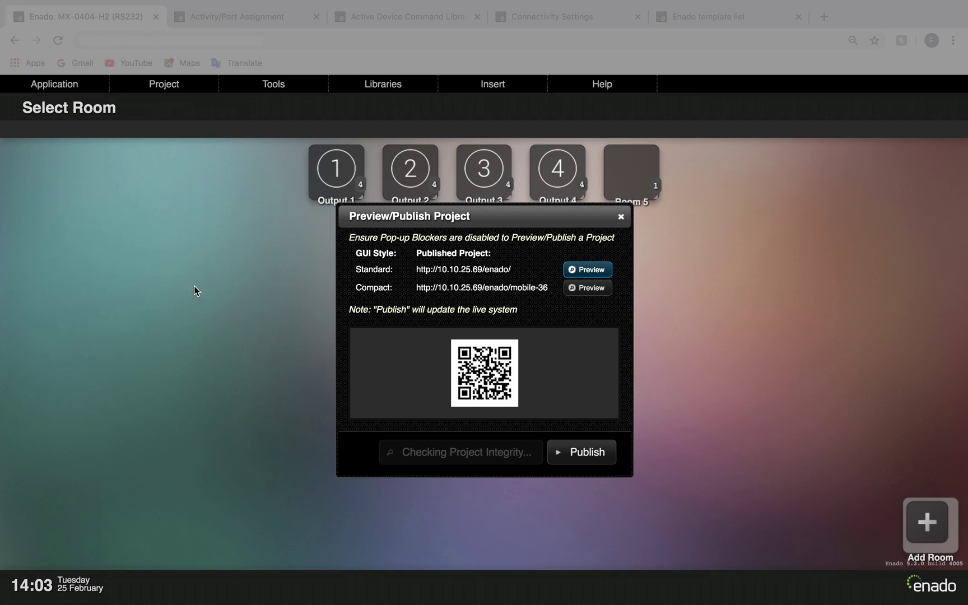
{"action": "left_click", "coordinate": [597, 460]}
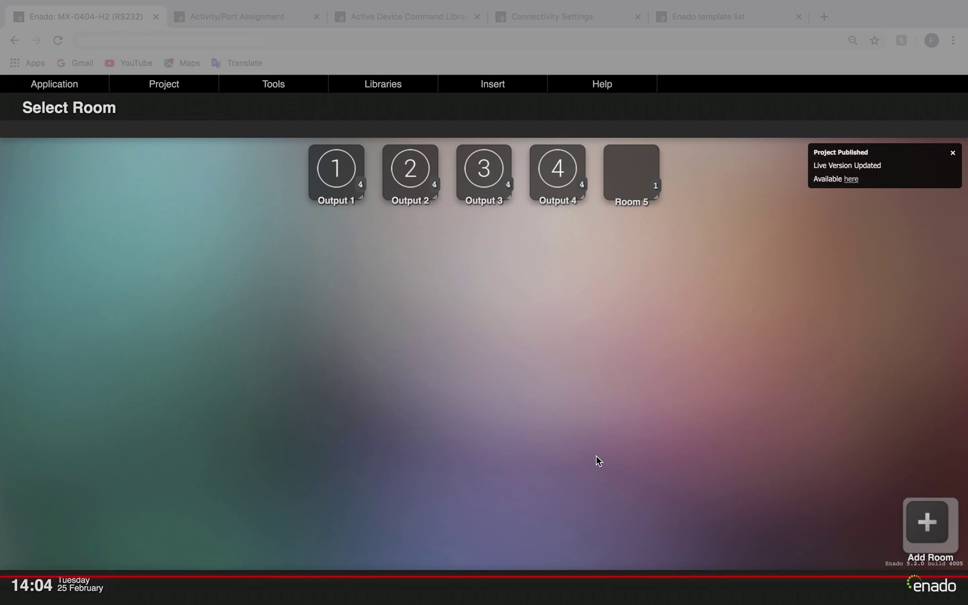
Open the published live project, postpone the user registration, and go into the Sony TV activity of Office 1.
{"action": "left_click", "coordinate": [850, 179]}
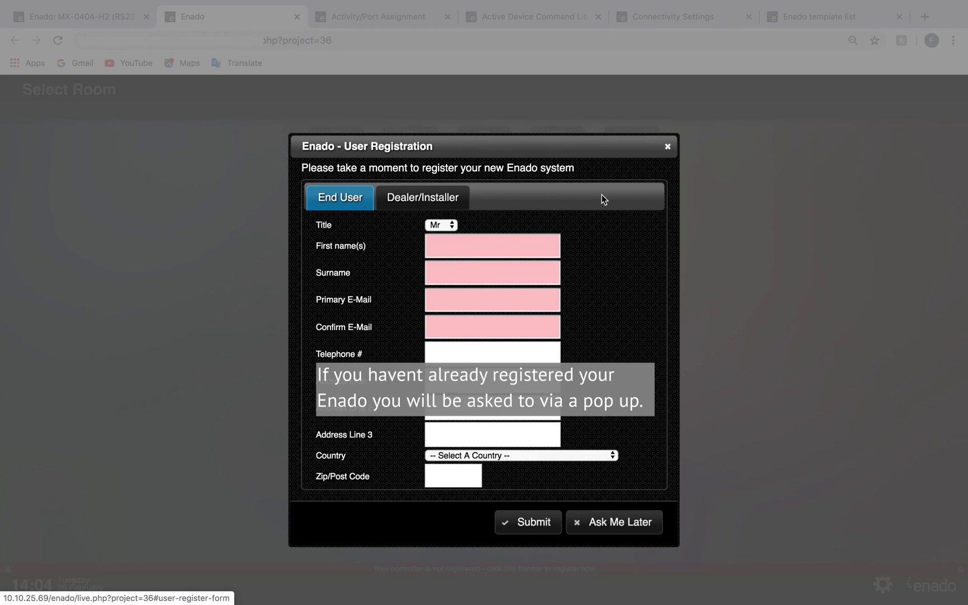
{"action": "left_click", "coordinate": [616, 520]}
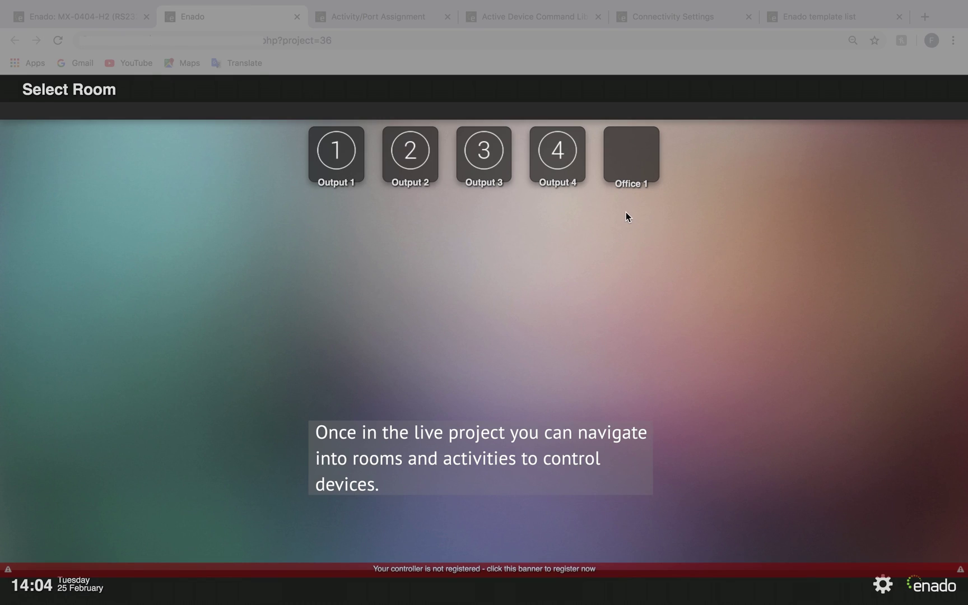
{"action": "left_click", "coordinate": [606, 156]}
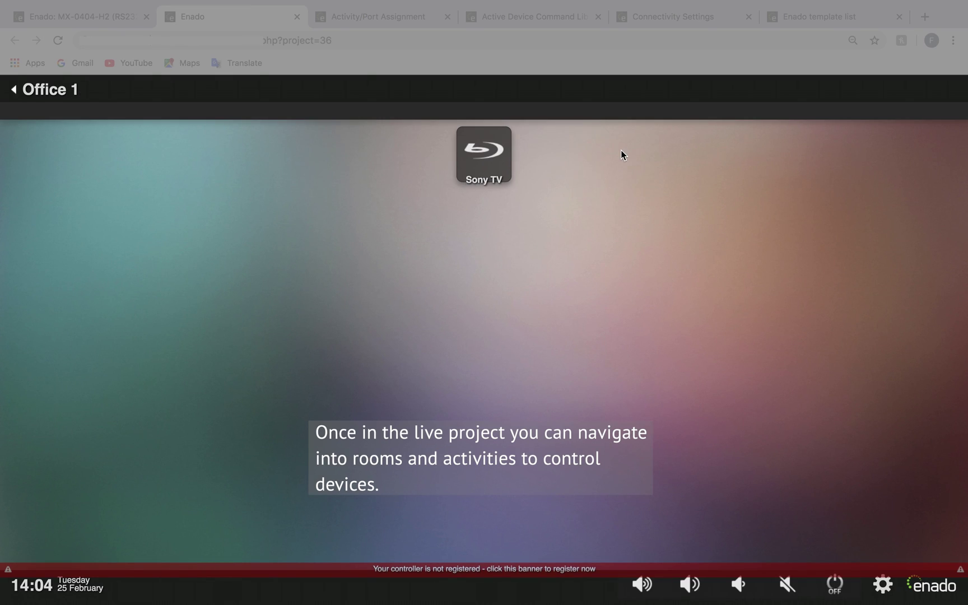
{"action": "left_click", "coordinate": [490, 167]}
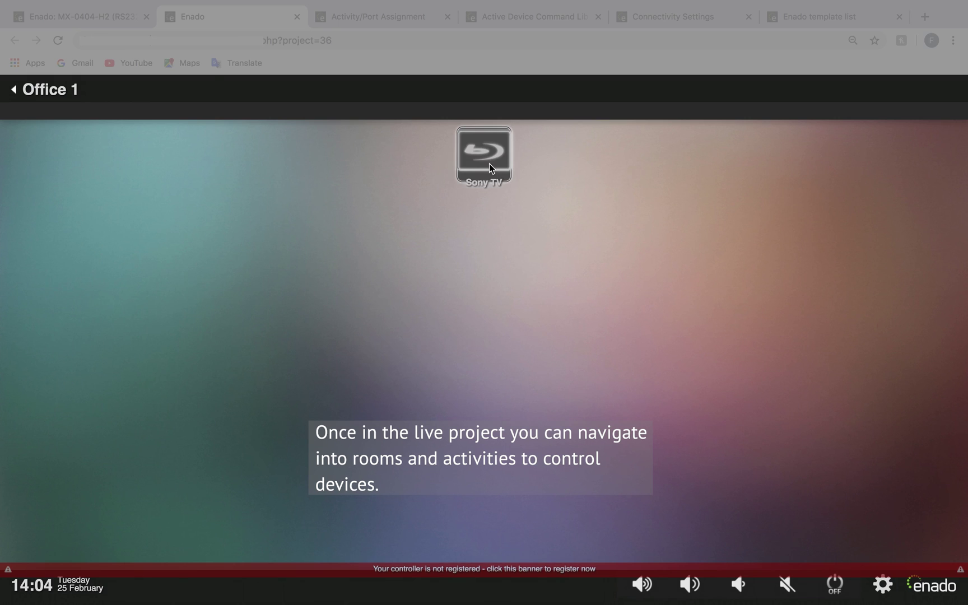